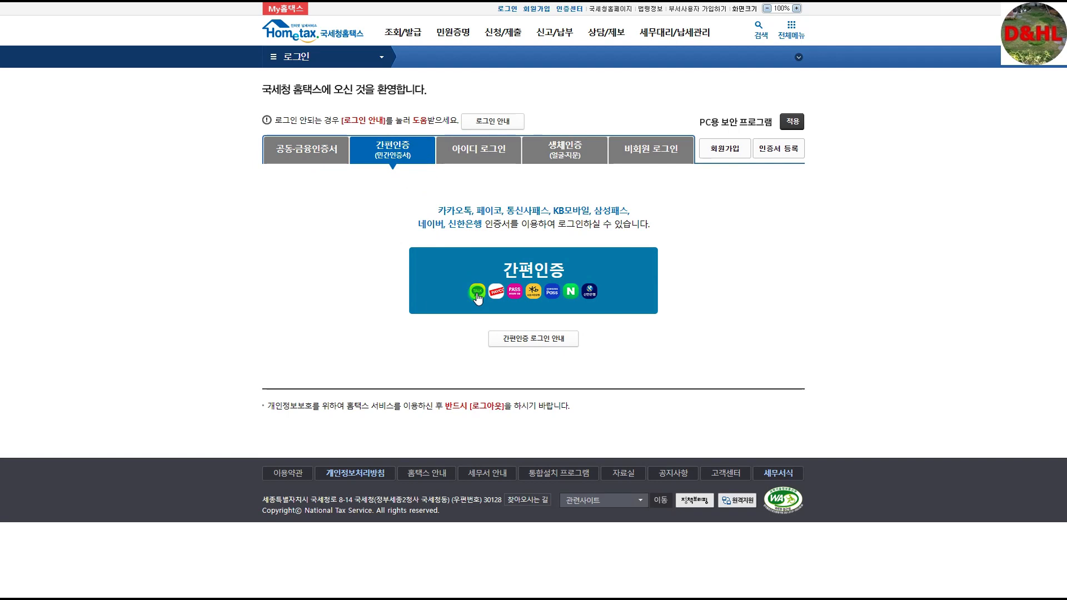
# - Start a simple-authentication (간편인증) login with 네이버 as the certificate provider
pyautogui.click(569, 292)
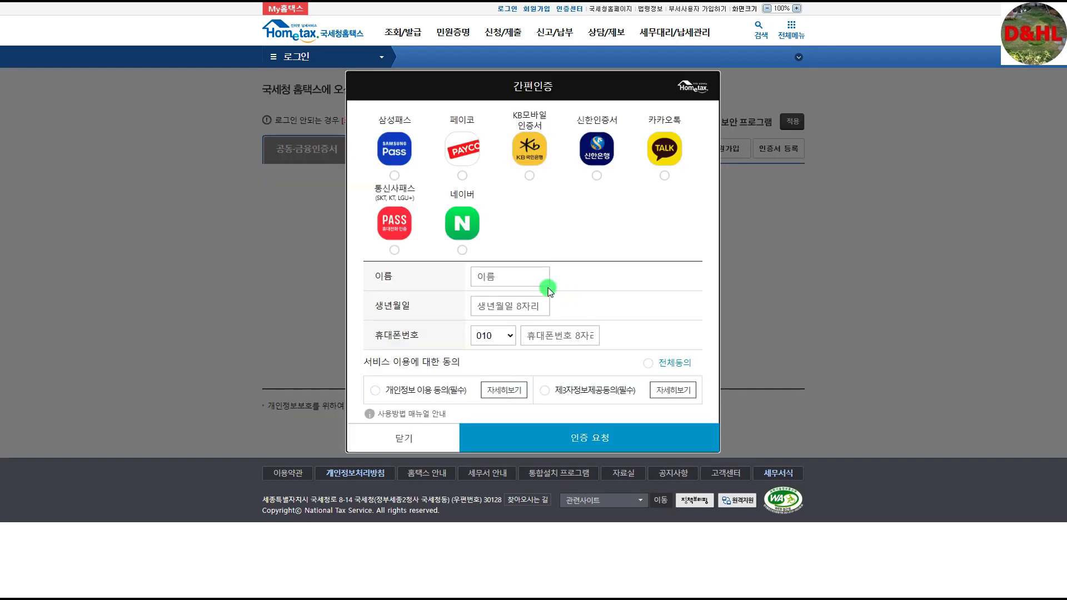
pyautogui.click(502, 278)
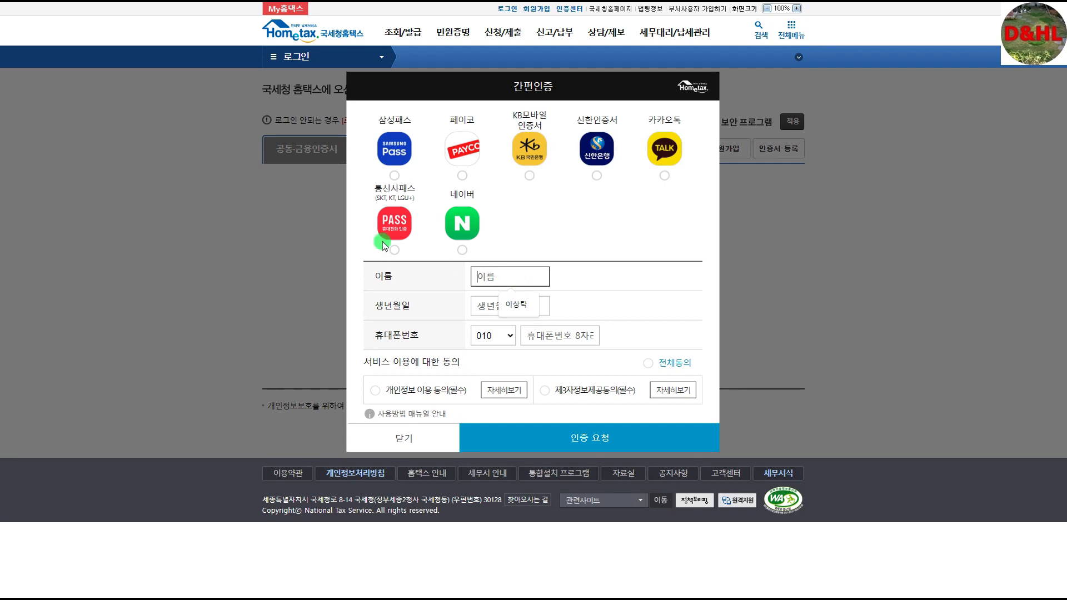
pyautogui.click(462, 249)
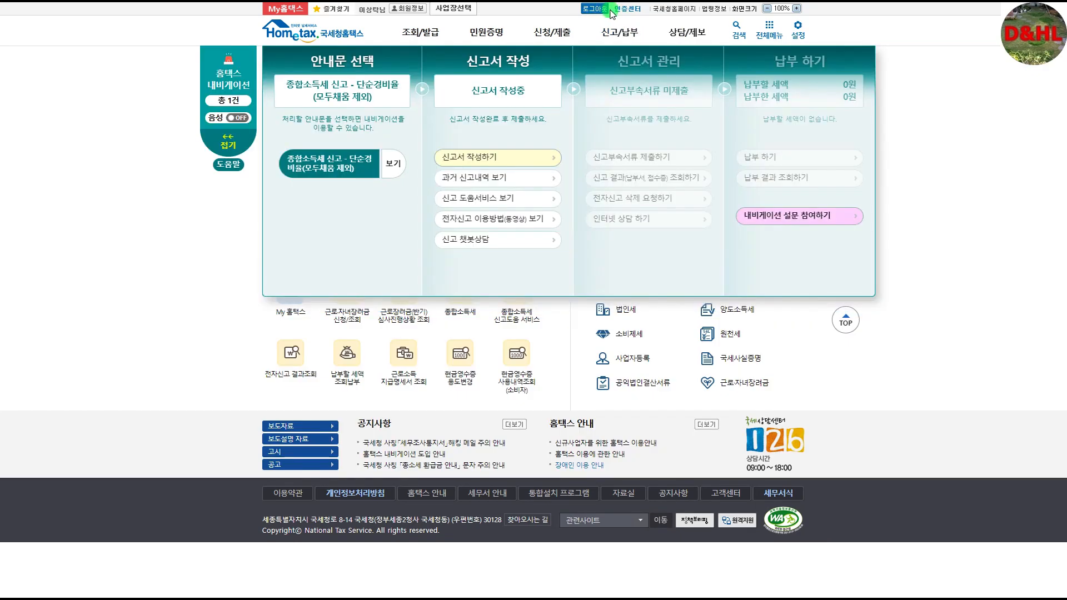
# - Go to the comprehensive income tax (종합소득세) filing page under 신고/납부
pyautogui.moveTo(619, 35)
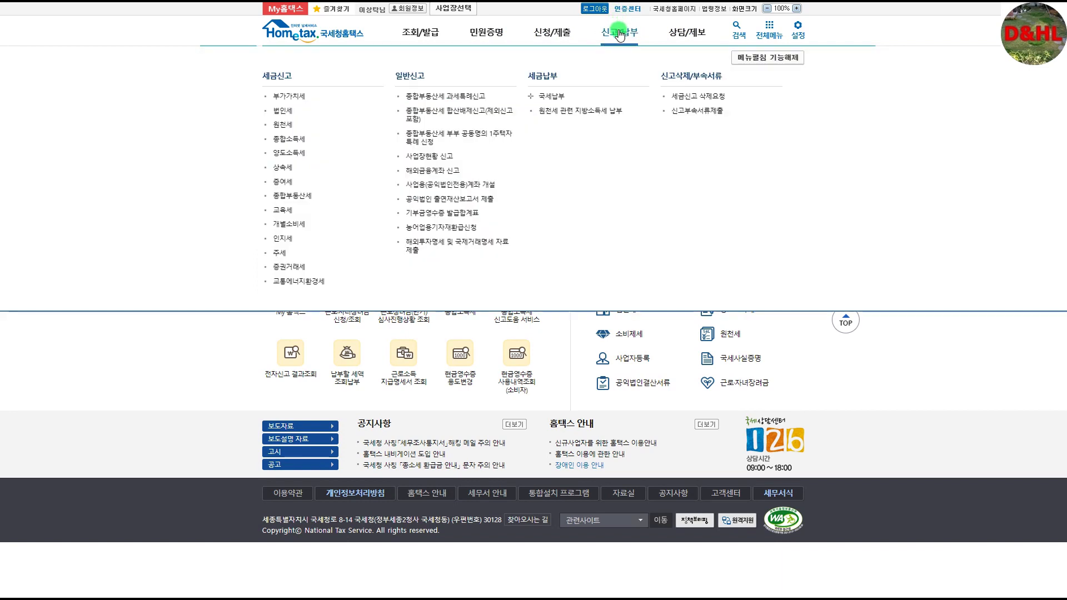
pyautogui.click(620, 33)
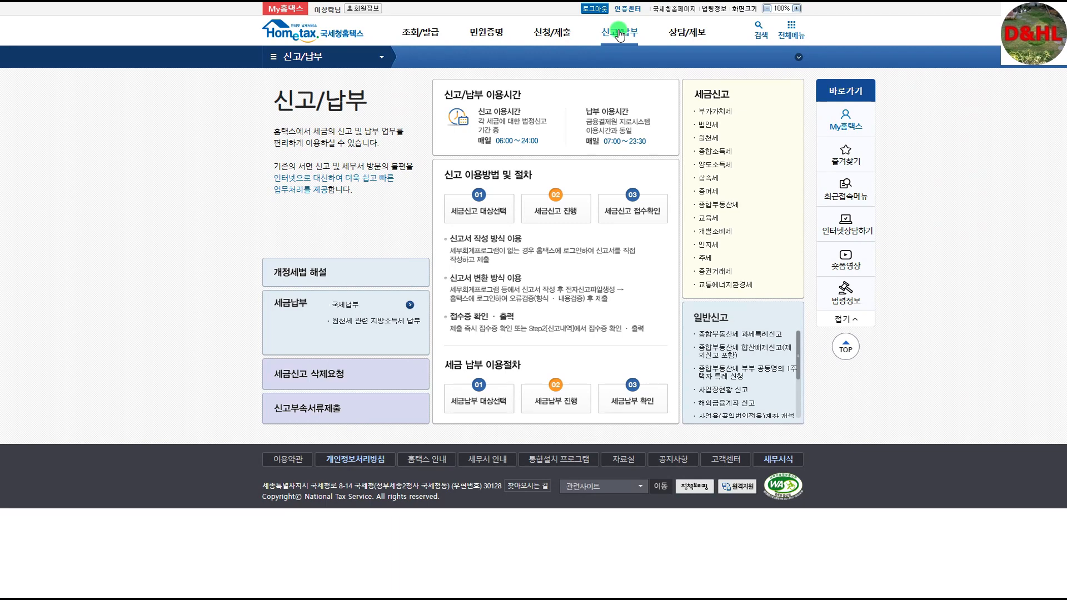
pyautogui.moveTo(620, 35)
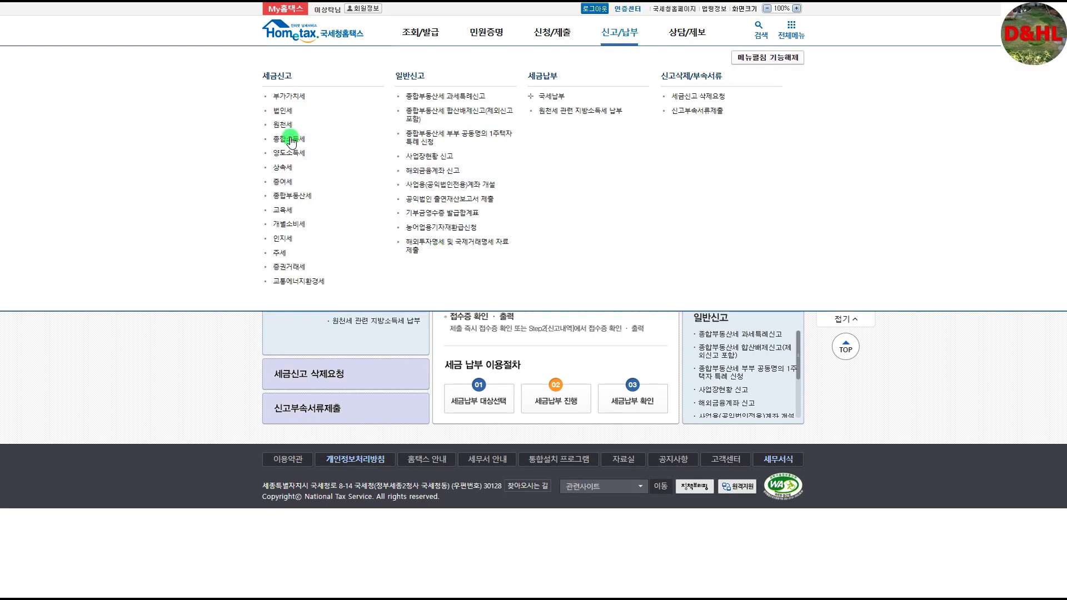
pyautogui.click(290, 139)
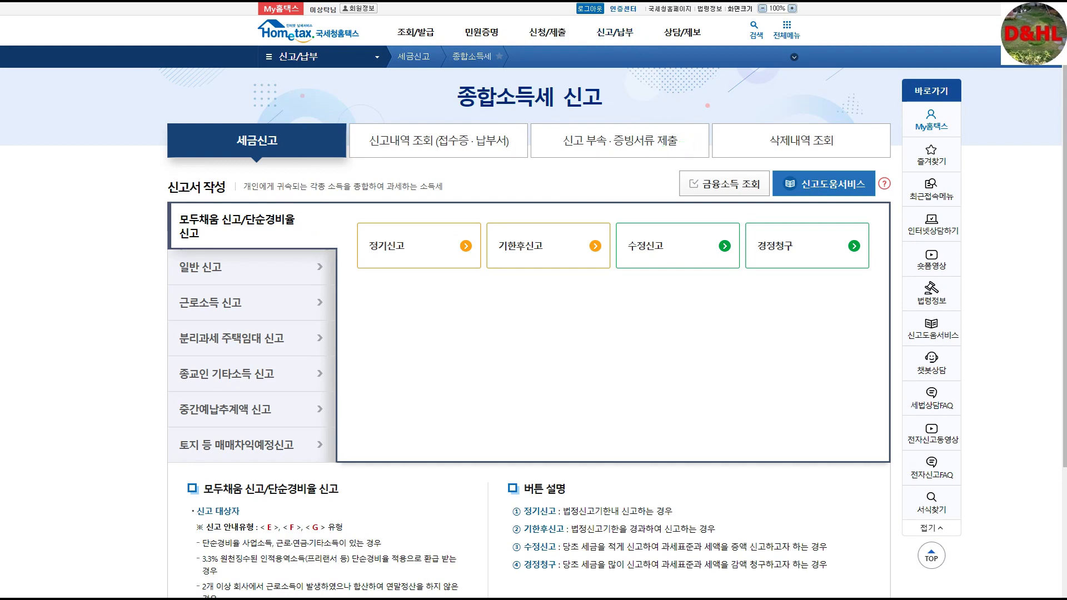
# - Open the filing help materials (신고도움자료 열람) from the tailored filing notice and place their window in full view
pyautogui.moveTo(541, 379); pyautogui.dragTo(567, 301)
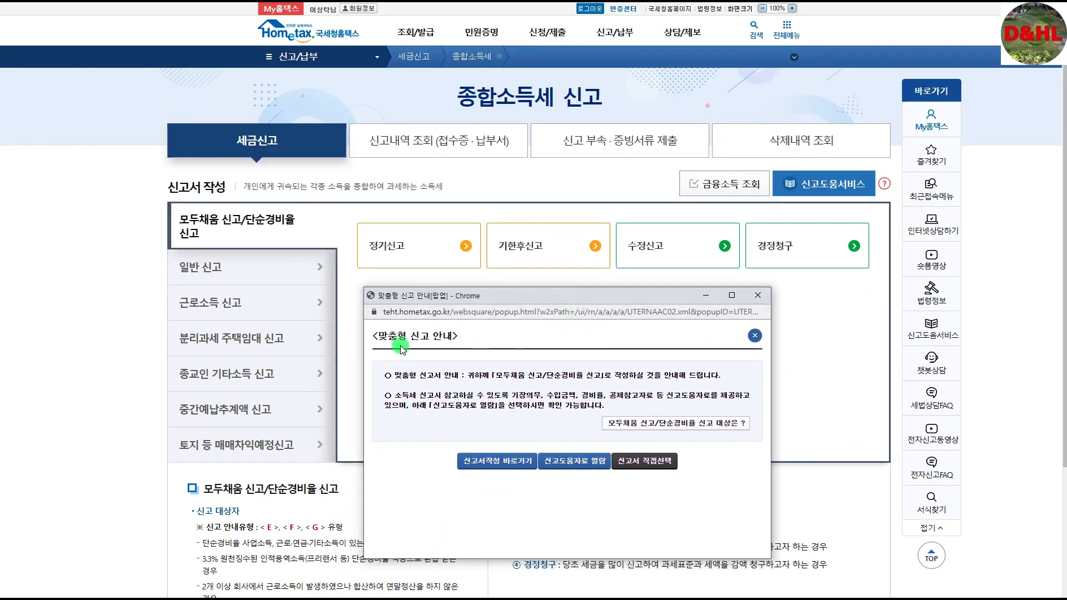
pyautogui.click(572, 461)
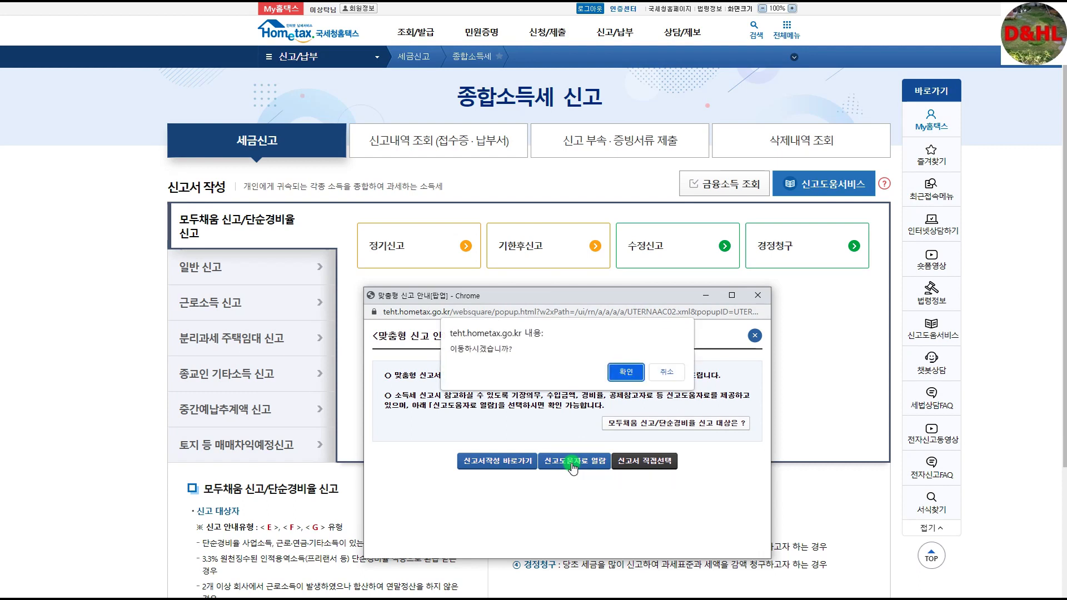
pyautogui.click(622, 375)
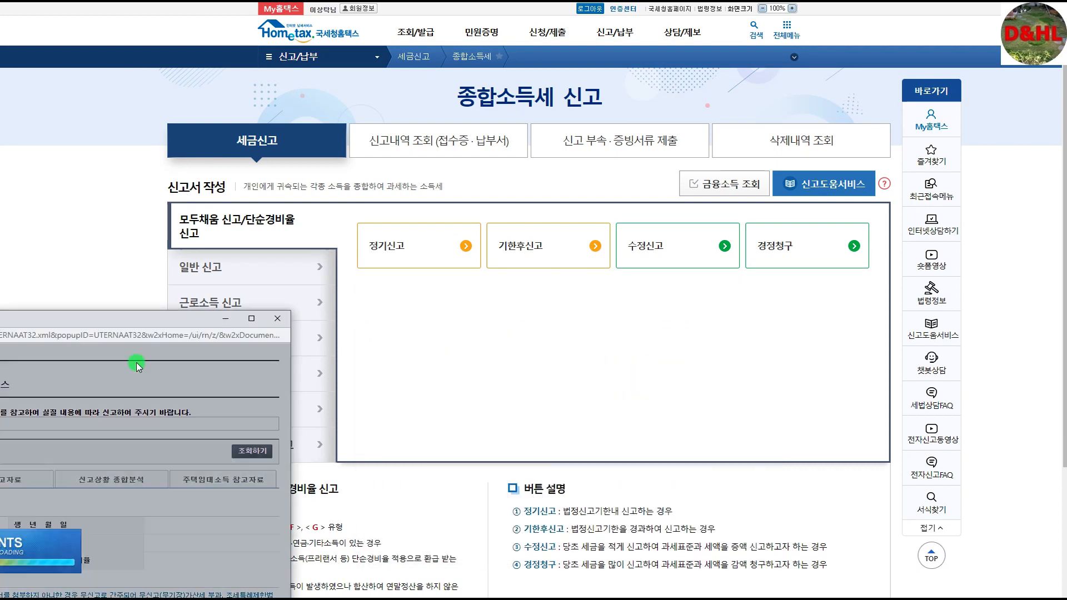
pyautogui.moveTo(87, 325); pyautogui.dragTo(615, 225)
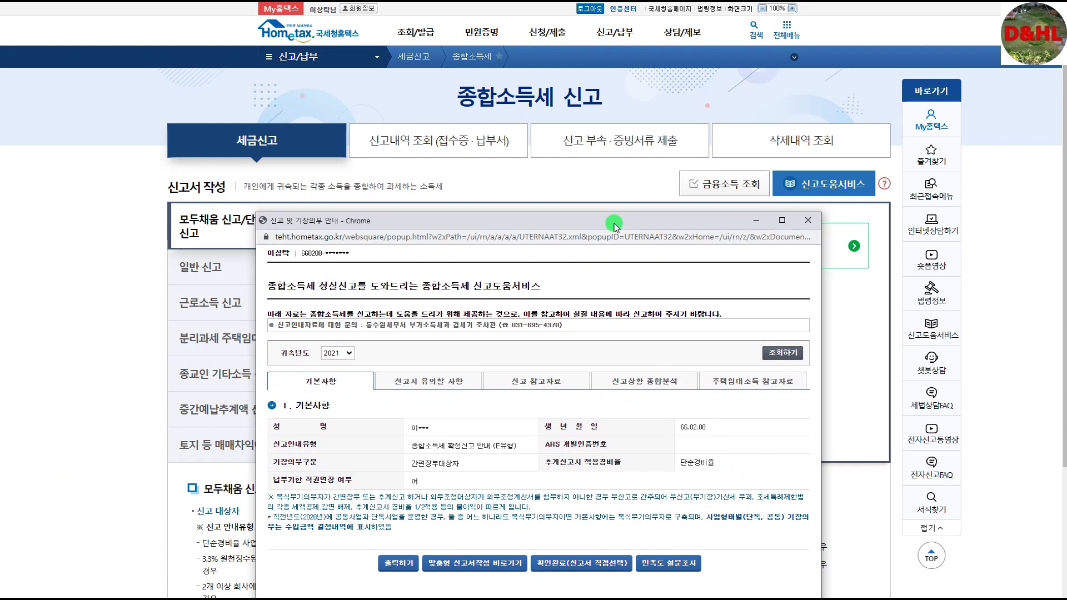
pyautogui.moveTo(614, 225); pyautogui.dragTo(639, 174)
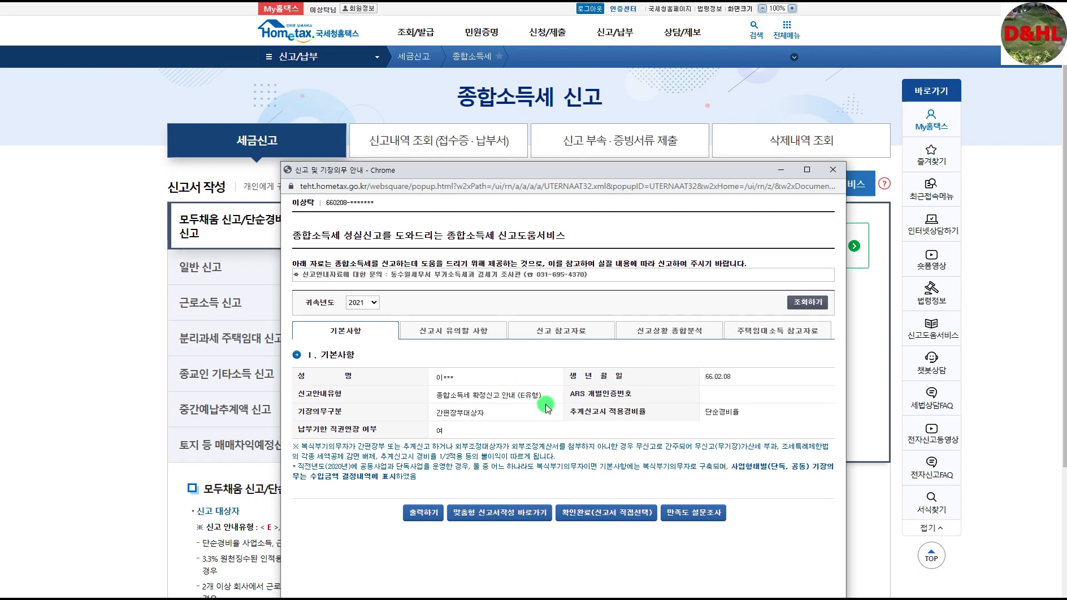
# - Review the filing reference data (신고 참고자료) for the 2021 business income, expense rates and other income types
pyautogui.click(564, 332)
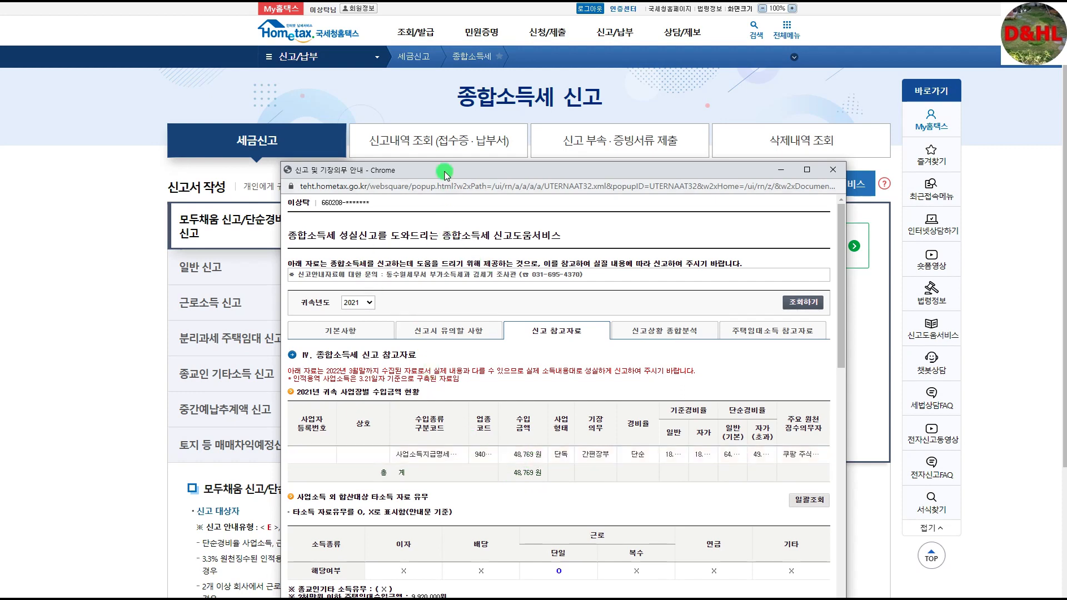
pyautogui.moveTo(443, 172); pyautogui.dragTo(476, 169)
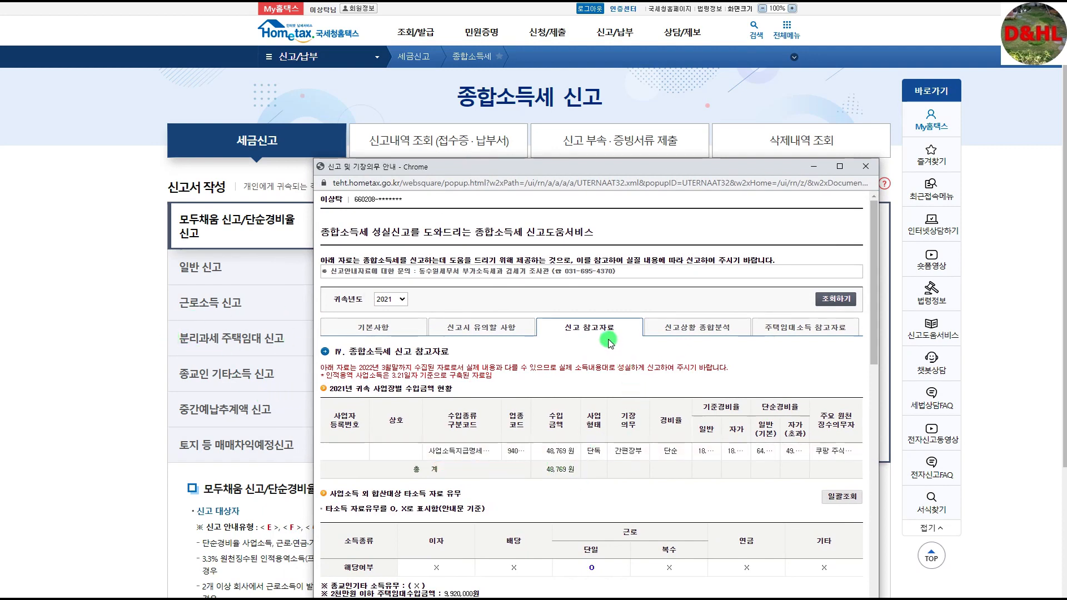
pyautogui.scroll(-1, 617, 402)
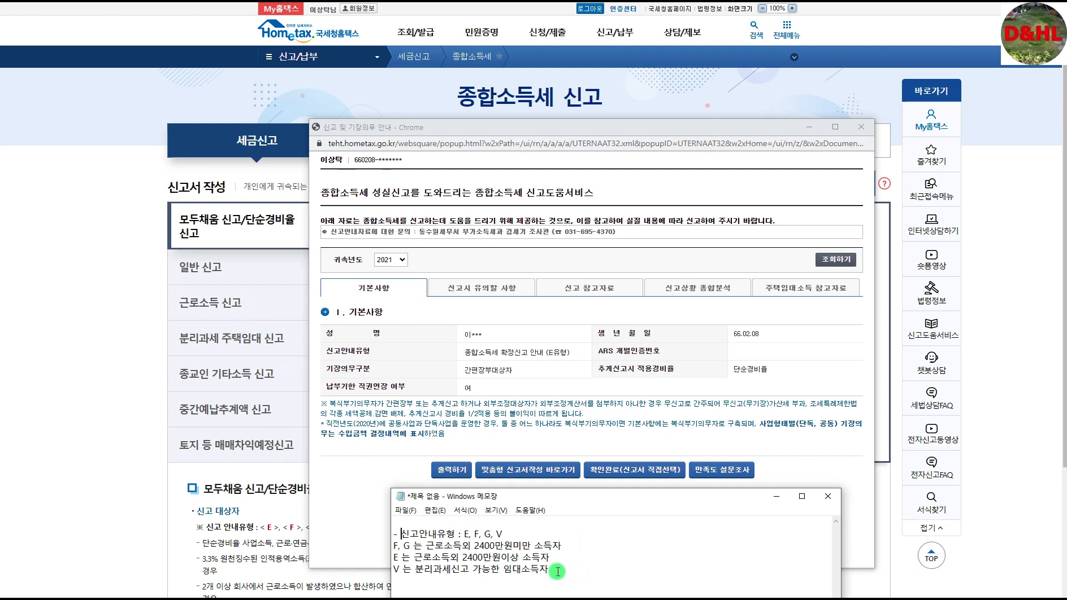
# - Return to the filing page and start a regular return (정기신고) under general filing (일반 신고)
pyautogui.click(115, 272)
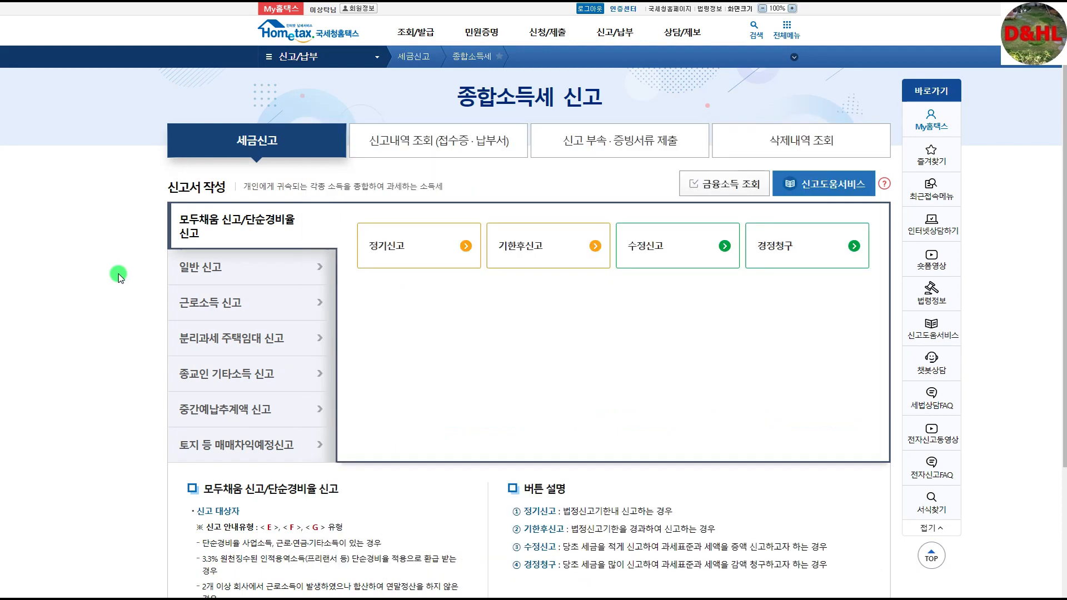
pyautogui.click(209, 274)
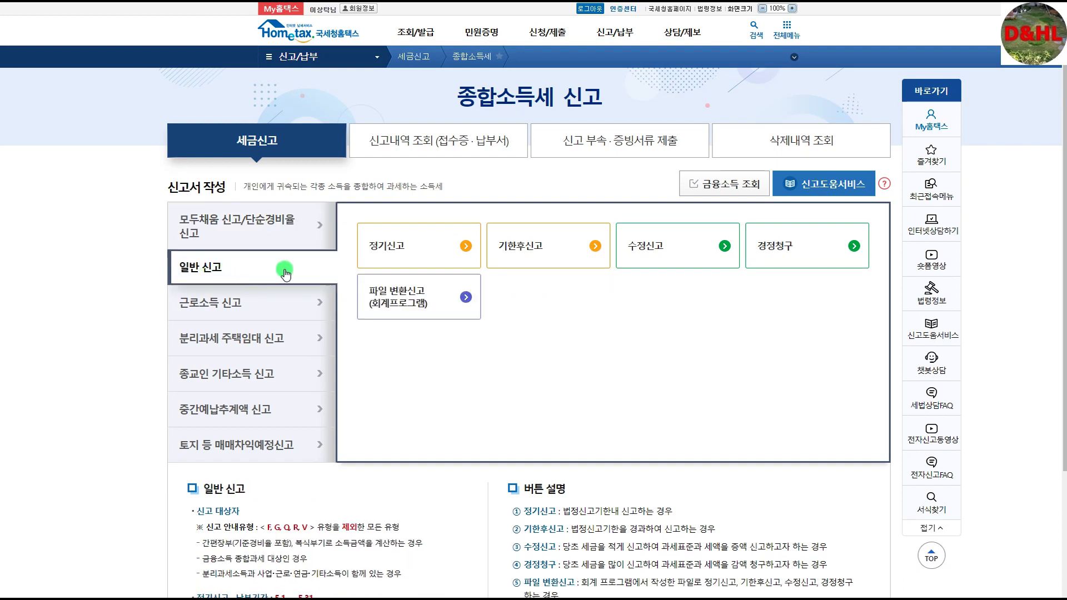
pyautogui.click(405, 251)
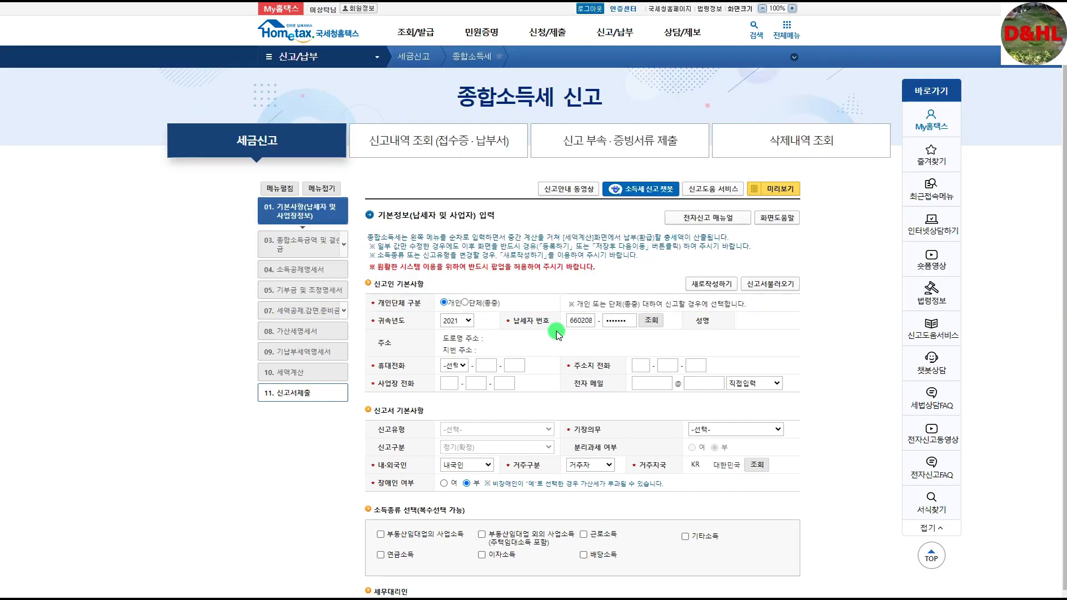
# - Look up the taxpayer number for 2021 and load the return already in progress, accepting the notices
pyautogui.click(654, 322)
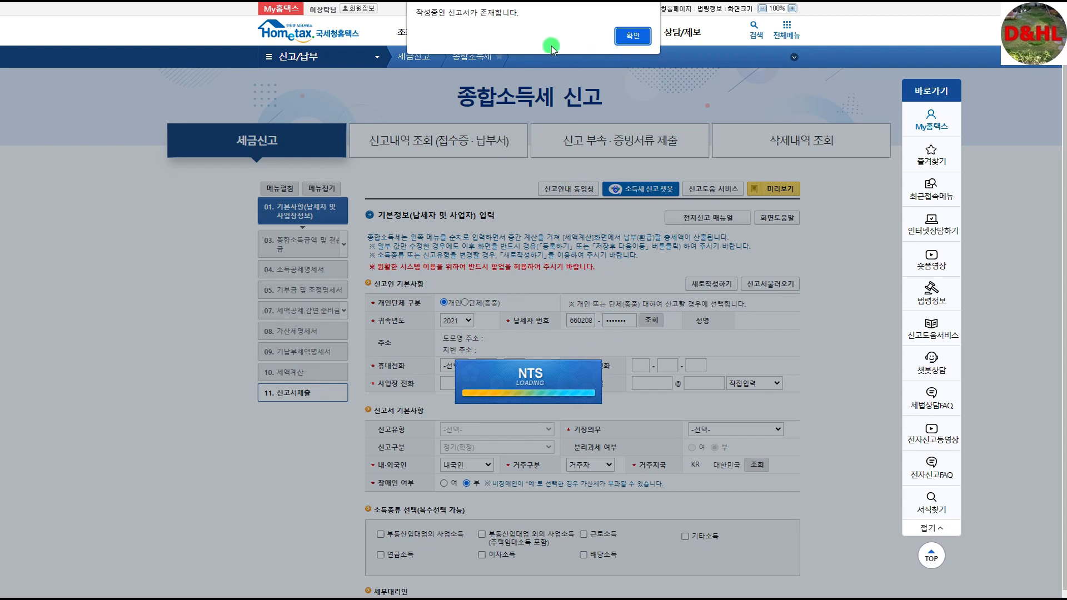
pyautogui.click(629, 35)
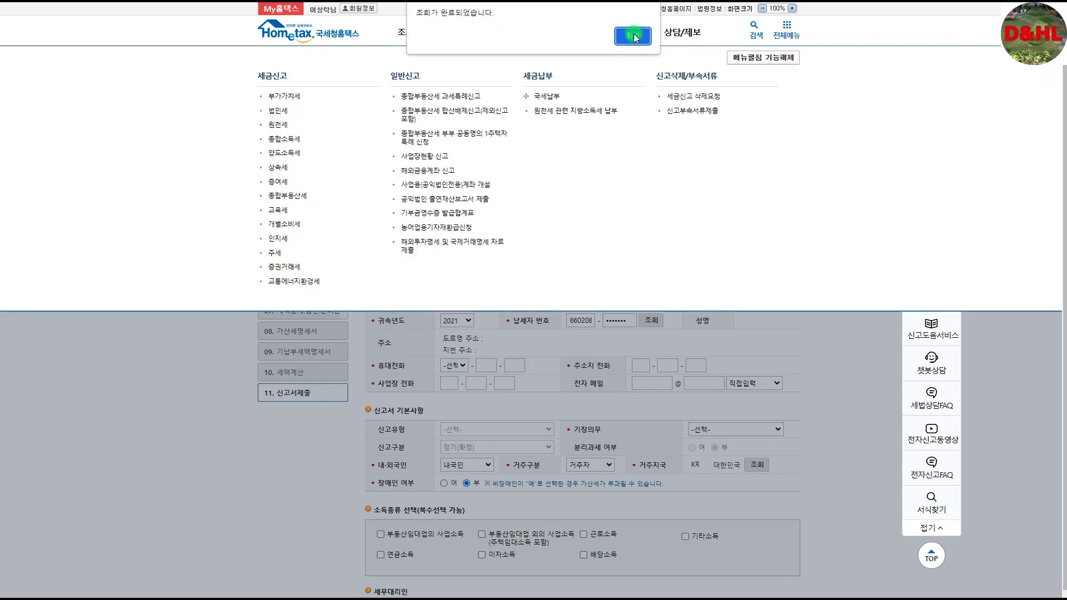
pyautogui.click(632, 36)
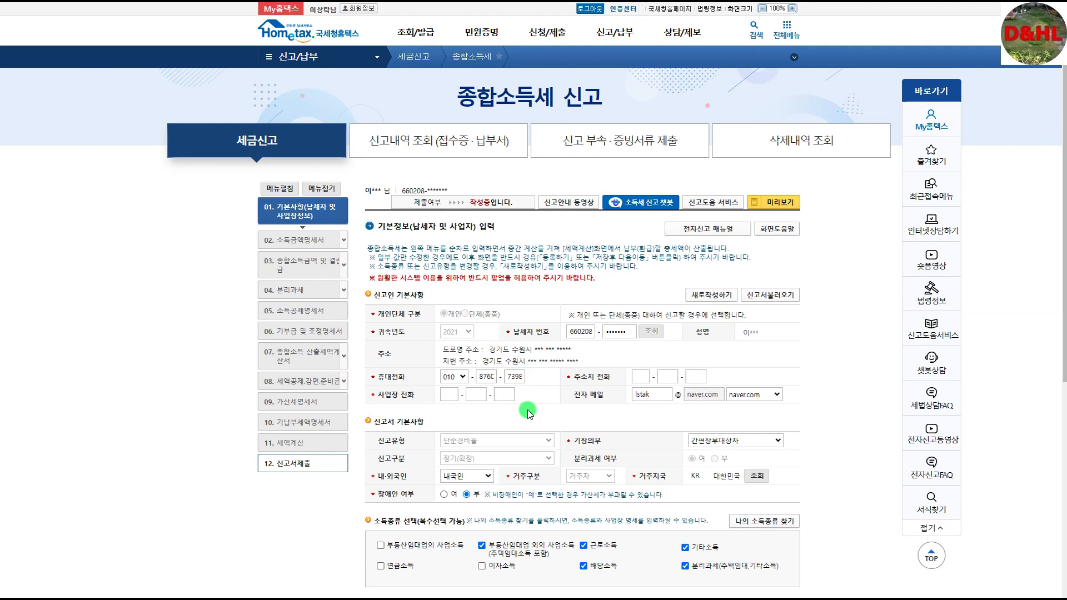
# - Set the bookkeeping duty (기장의무) in the return's basic information to 간편장부대상자
pyautogui.scroll(-7, 528, 411)
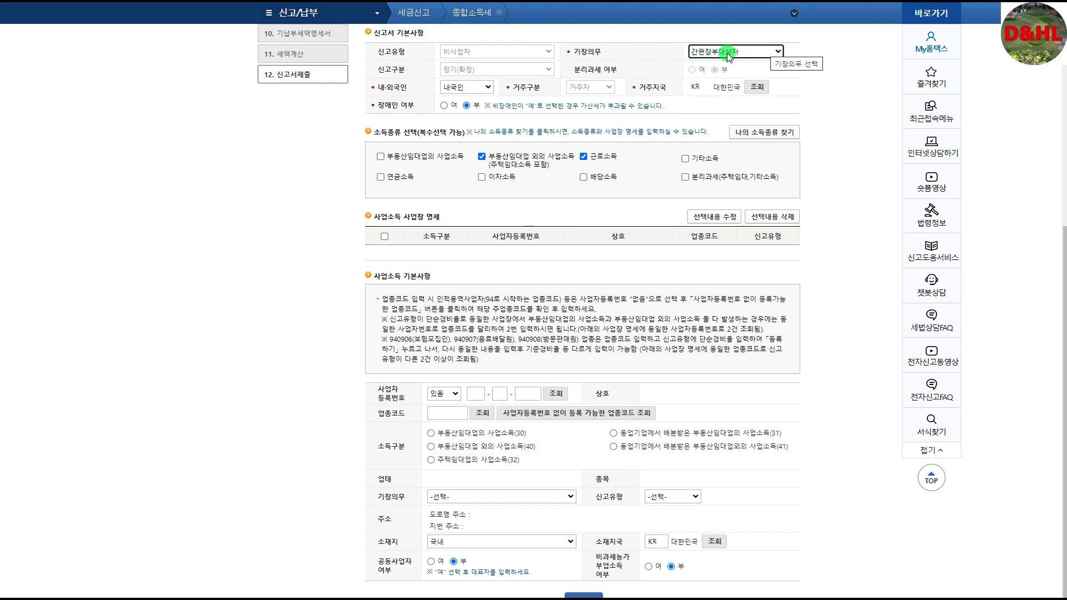
pyautogui.click(776, 52)
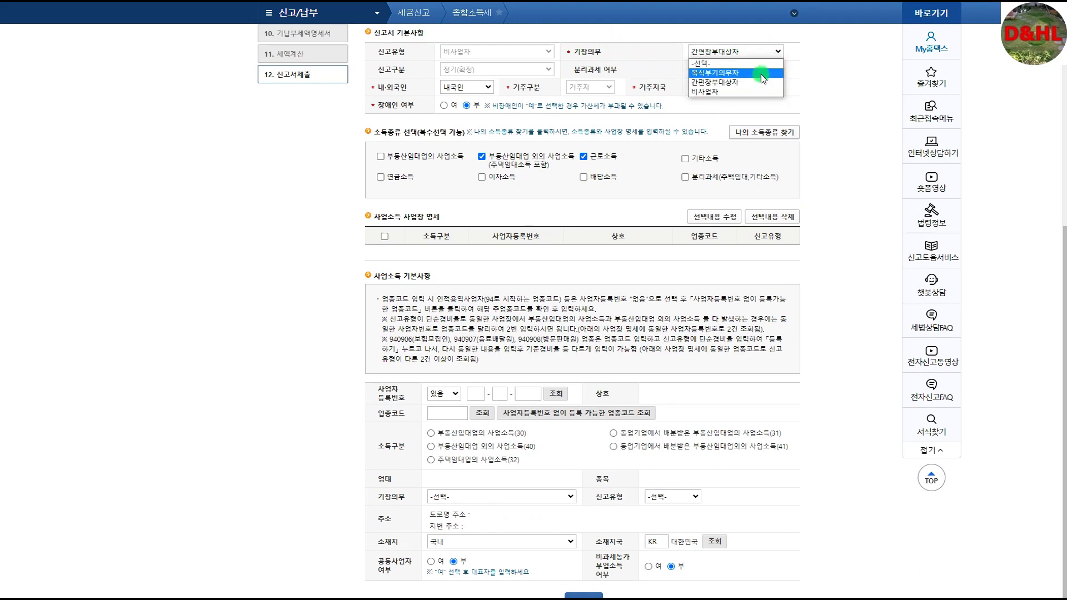
pyautogui.click(742, 82)
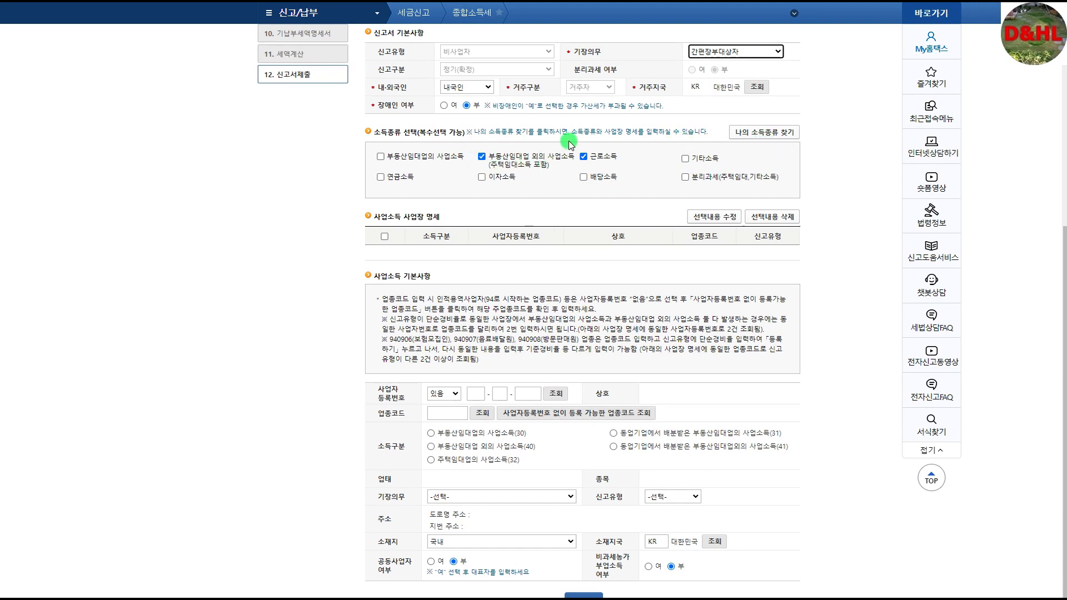
# - Find my income types (나의 소득종류 찾기) and apply non-rental business income, earned income and the 940909 business entry to the return
pyautogui.click(776, 135)
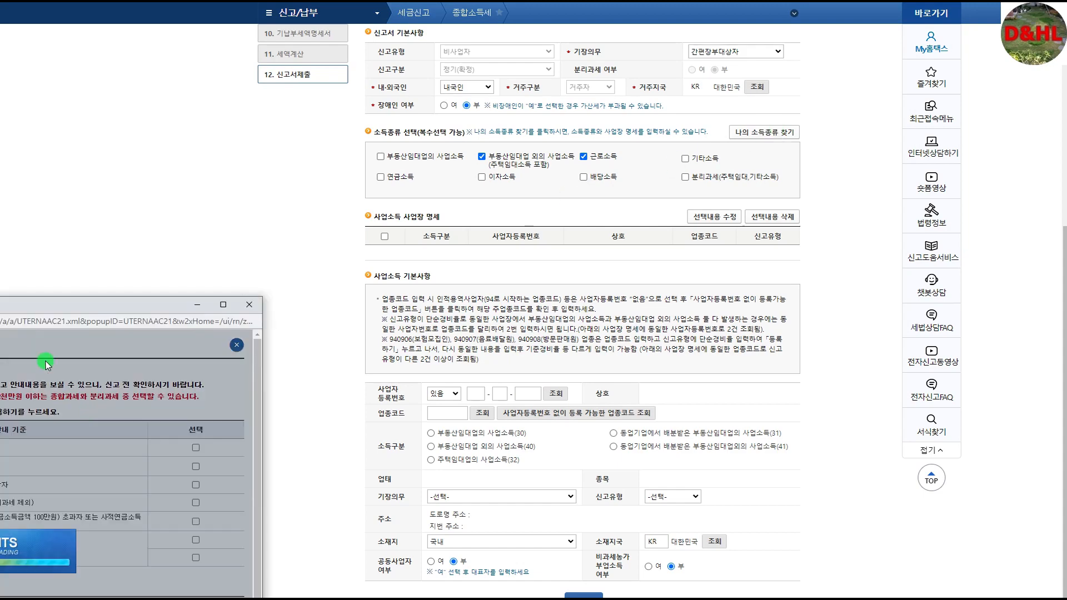
pyautogui.moveTo(56, 307); pyautogui.dragTo(442, 156)
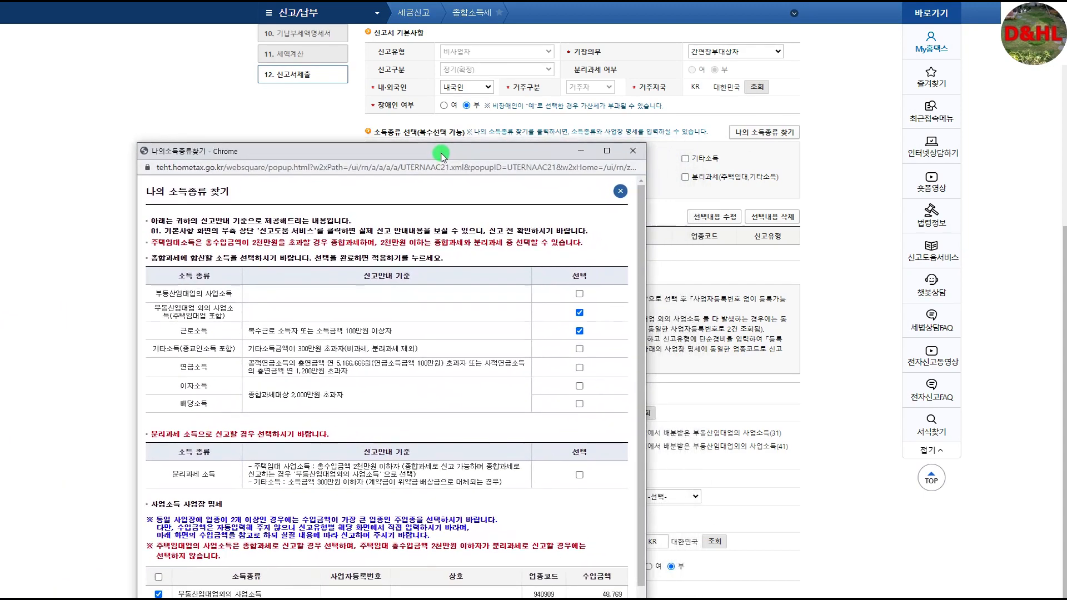
pyautogui.moveTo(377, 153); pyautogui.dragTo(339, 87)
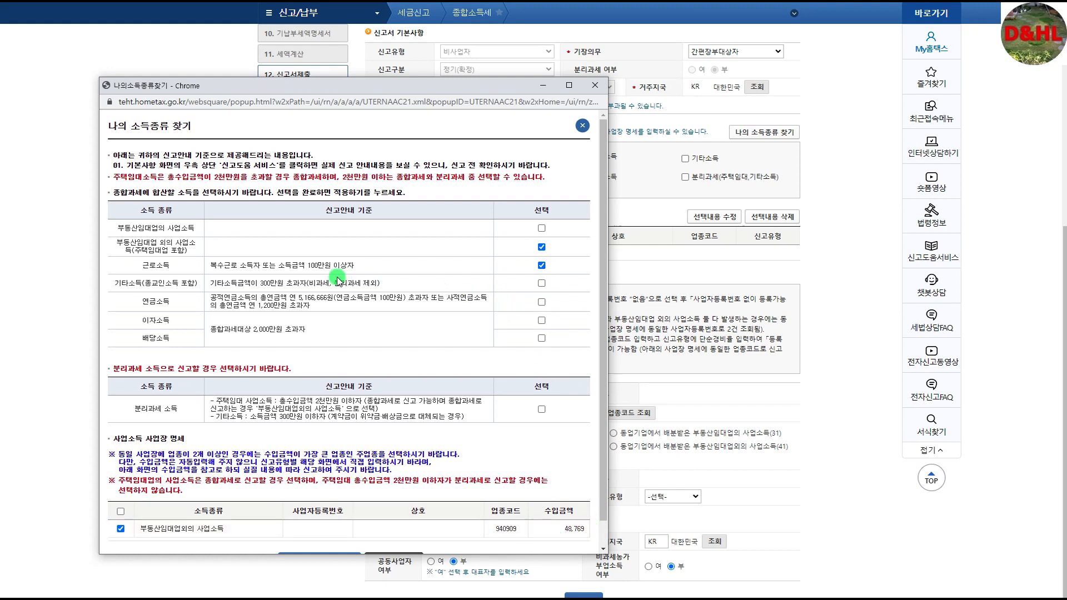
pyautogui.click(542, 267)
pyautogui.scroll(-1, 484, 269)
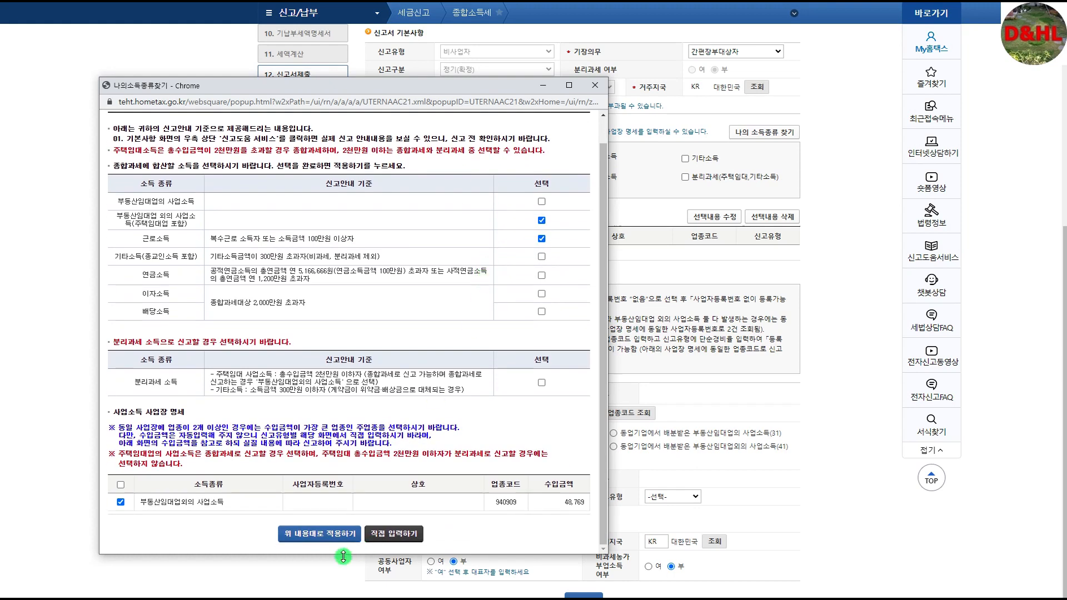
pyautogui.click(318, 535)
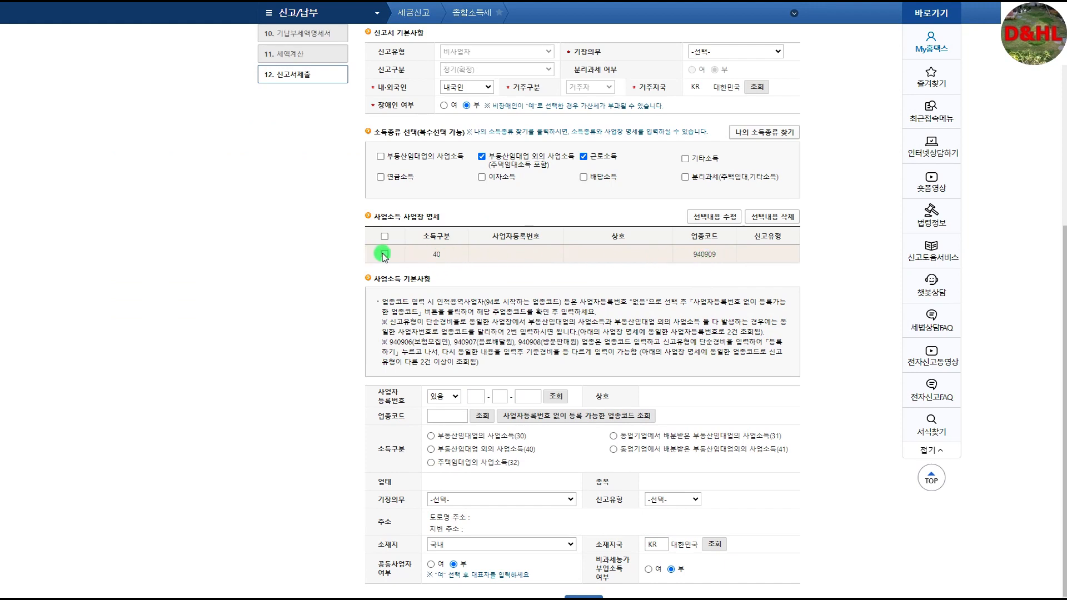
# - Try to apply the same income types and 940909 business entry once more through 나의 소득종류 찾기
pyautogui.click(774, 133)
pyautogui.moveTo(231, 232); pyautogui.dragTo(537, 111)
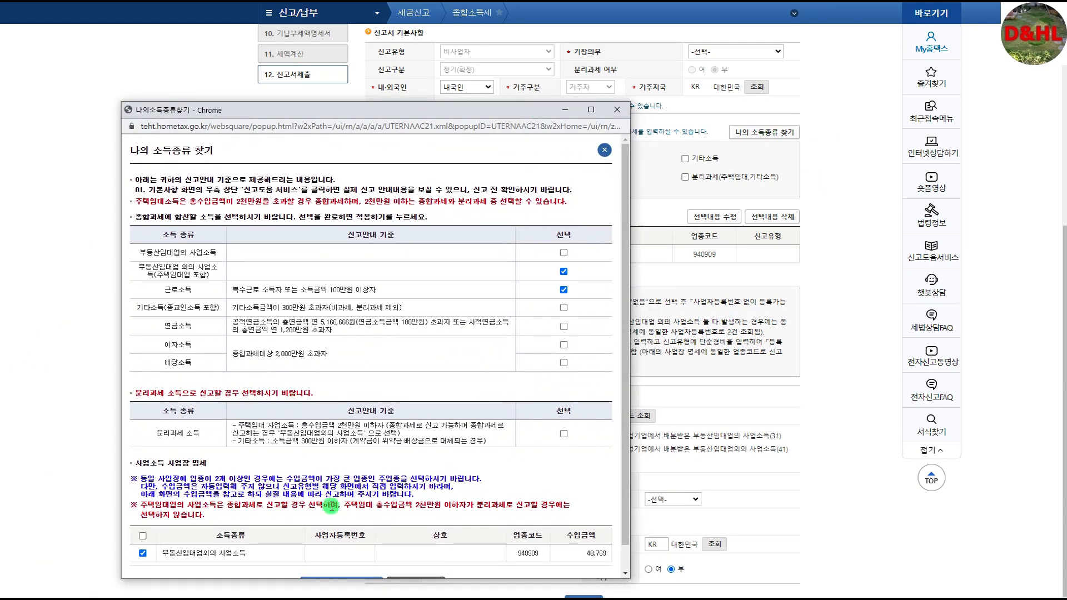
pyautogui.scroll(-1, 561, 475)
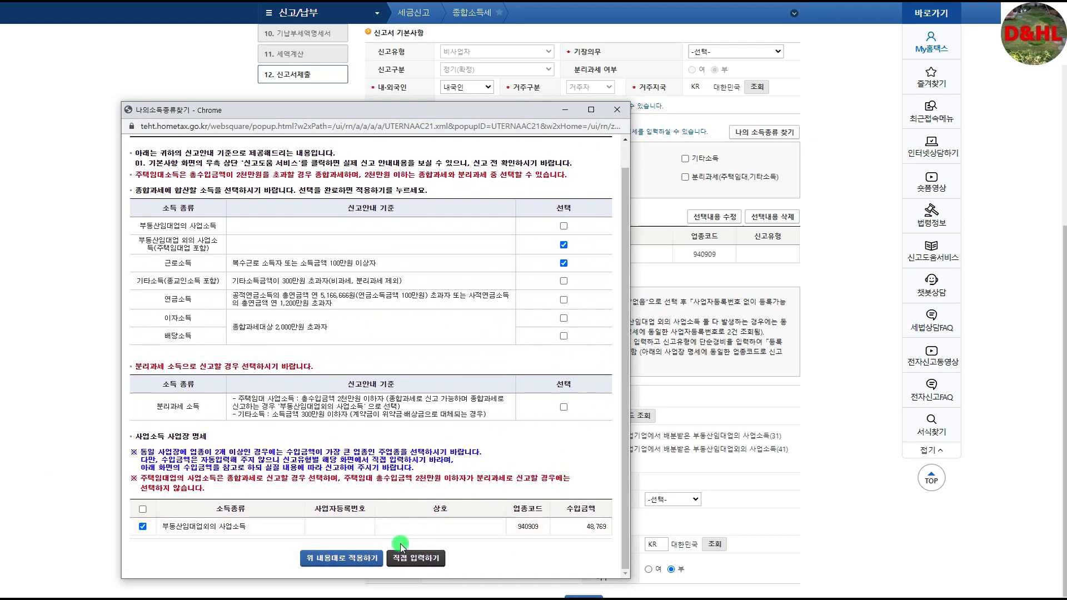
pyautogui.click(366, 558)
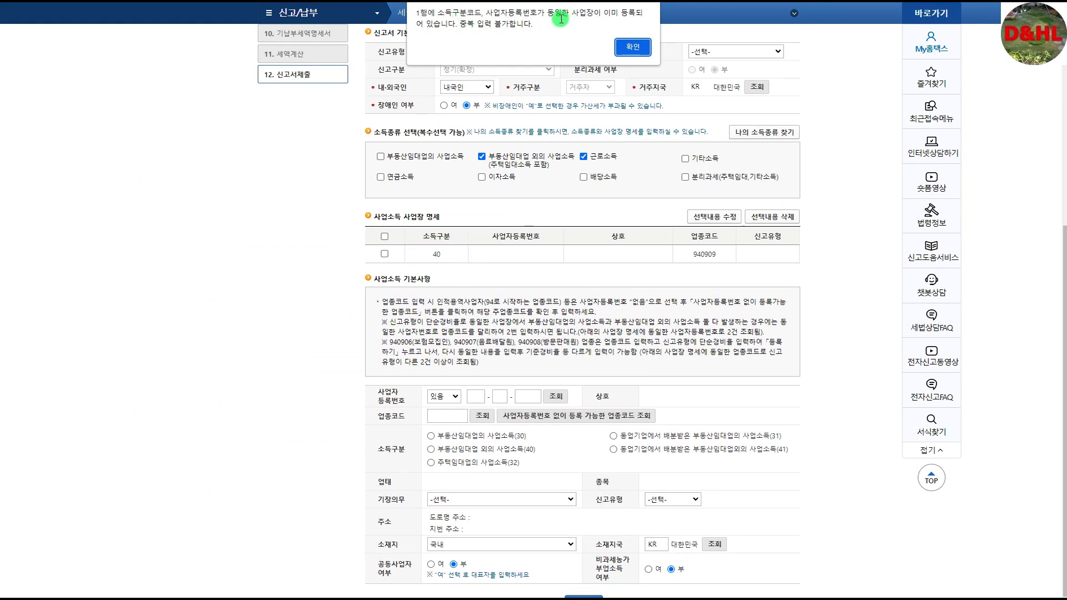
pyautogui.click(633, 48)
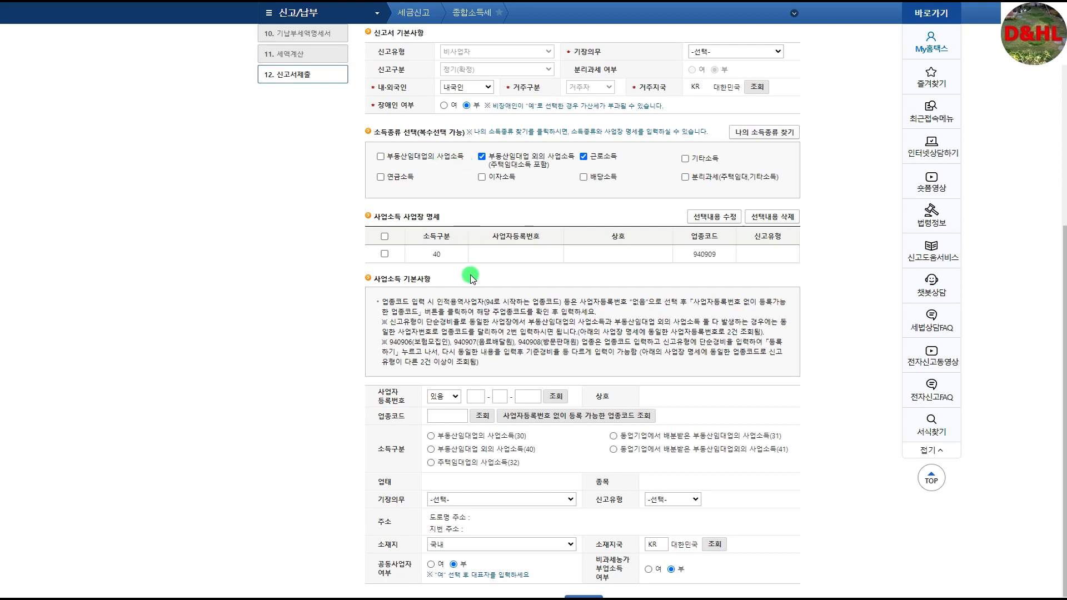
# - Edit the 940909 business entry, answering 간편장부대상자, 단순경비율 and 예 in the questionnaire, and register the answers
pyautogui.click(383, 255)
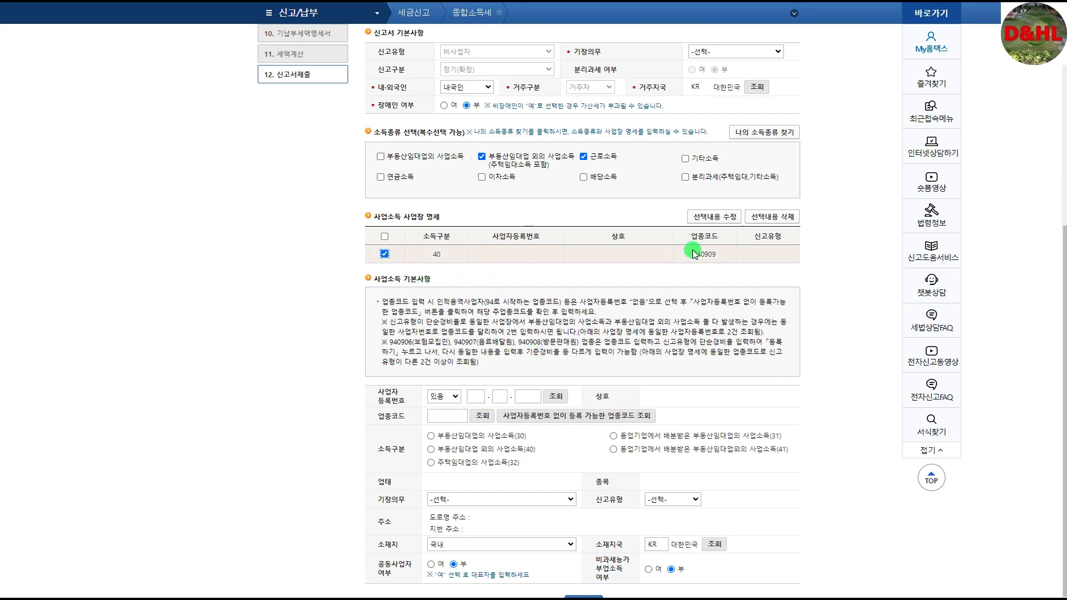
pyautogui.click(716, 218)
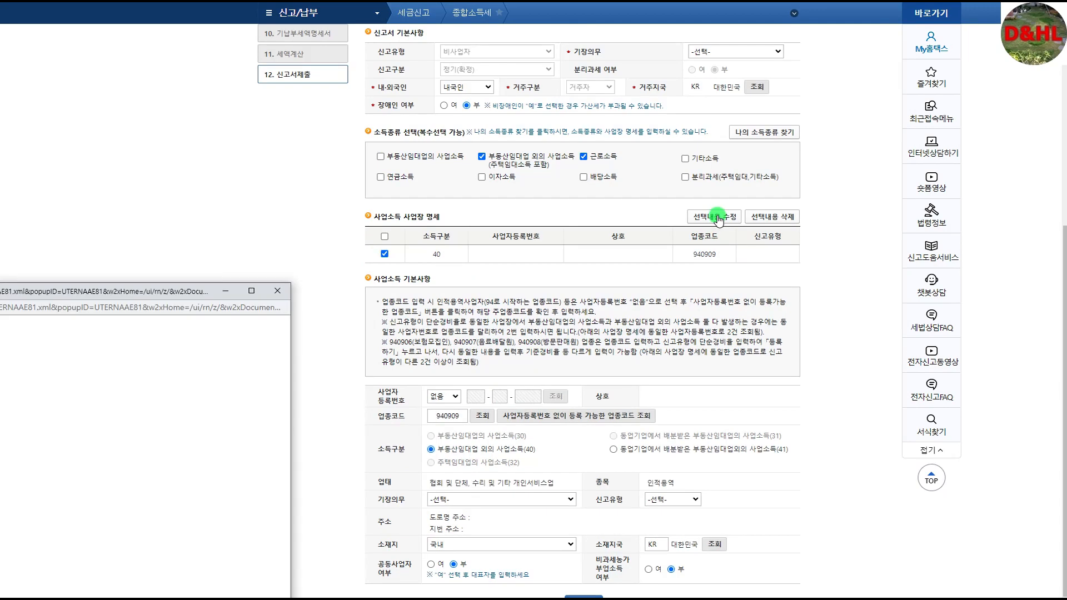
pyautogui.moveTo(177, 292); pyautogui.dragTo(872, 125)
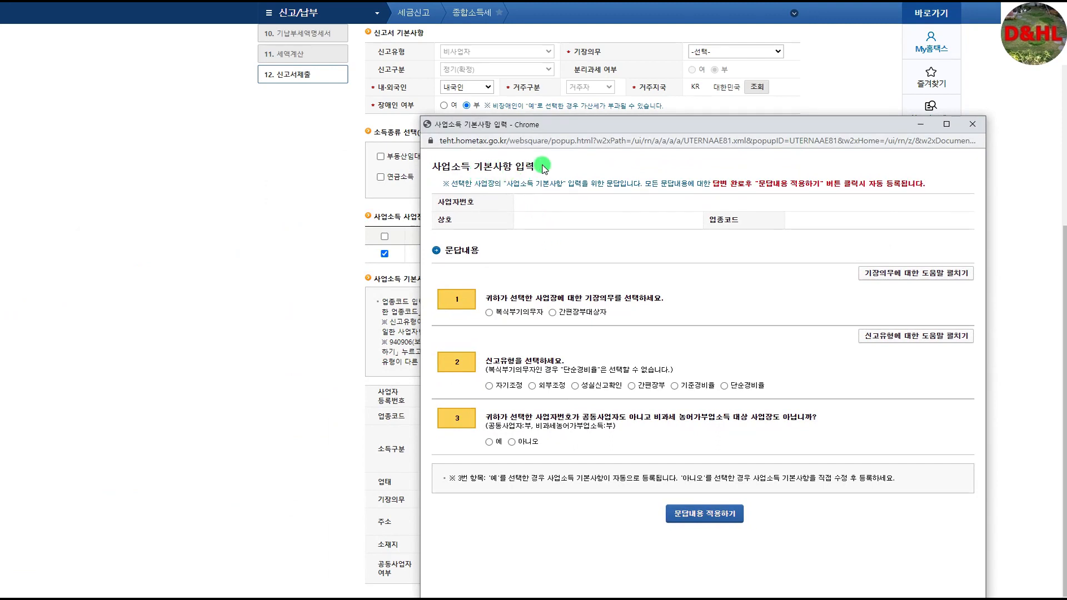
pyautogui.click(553, 312)
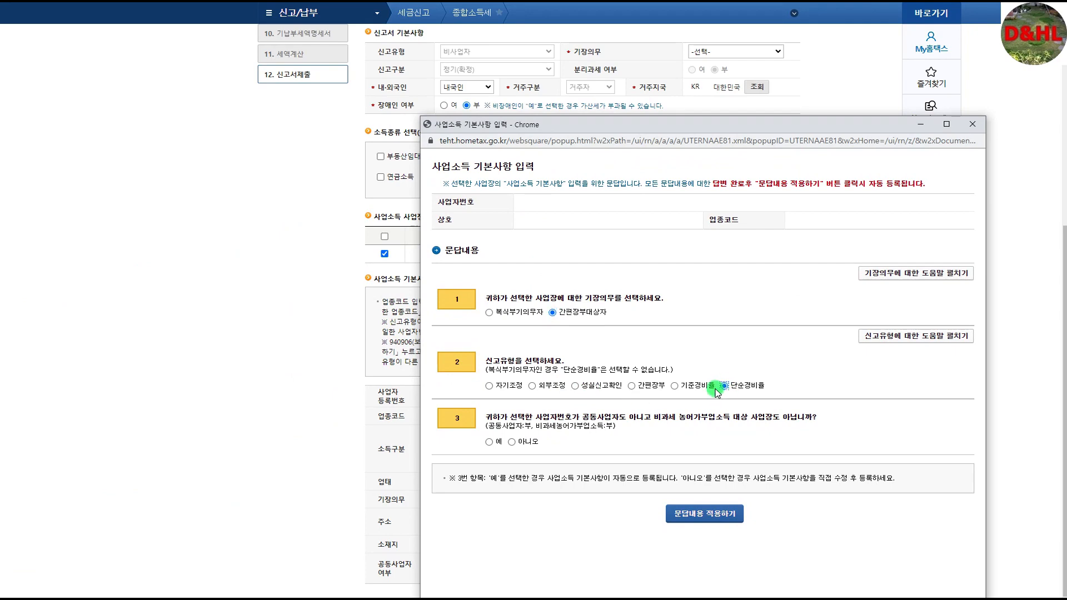
pyautogui.click(493, 442)
pyautogui.click(690, 515)
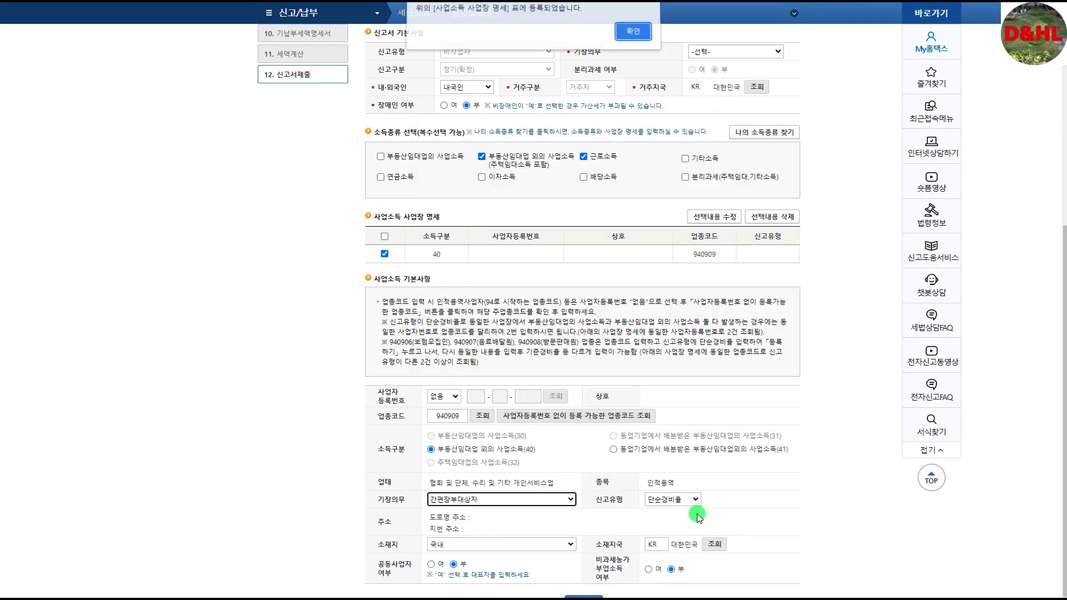
pyautogui.click(632, 36)
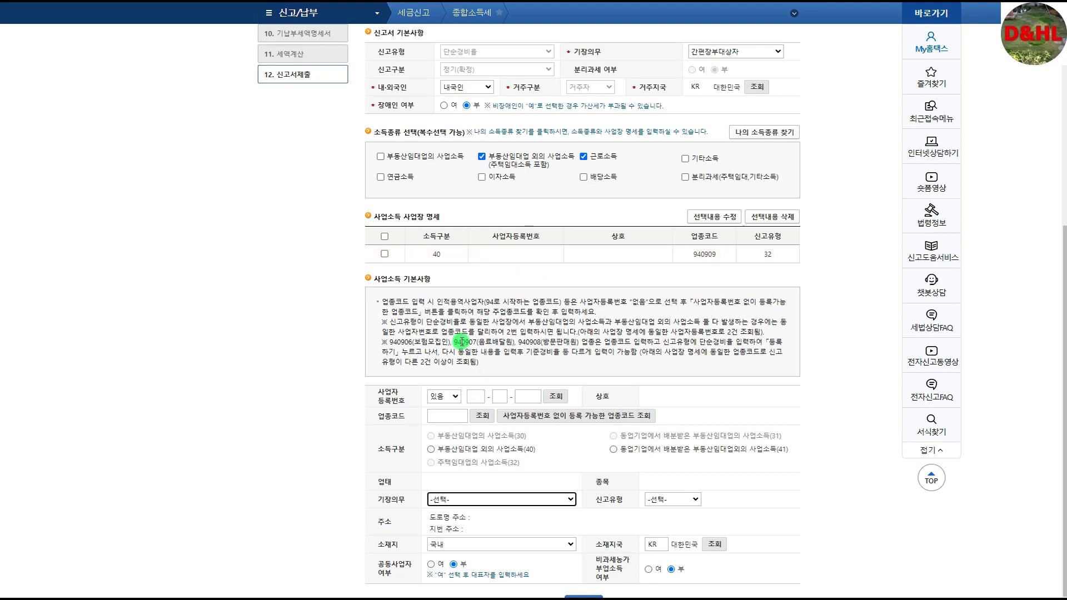
# - Look up the rental business by its registration number and register it as 간편장부대상자 with filing type 단순경비율
pyautogui.click(476, 395)
pyautogui.write('108')
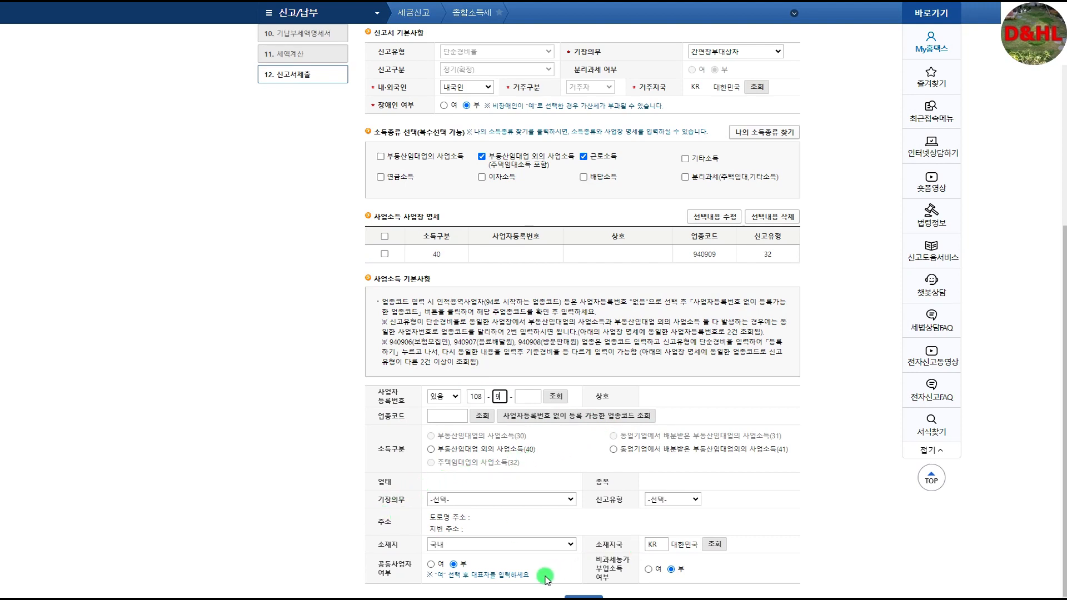
pyautogui.click(533, 396)
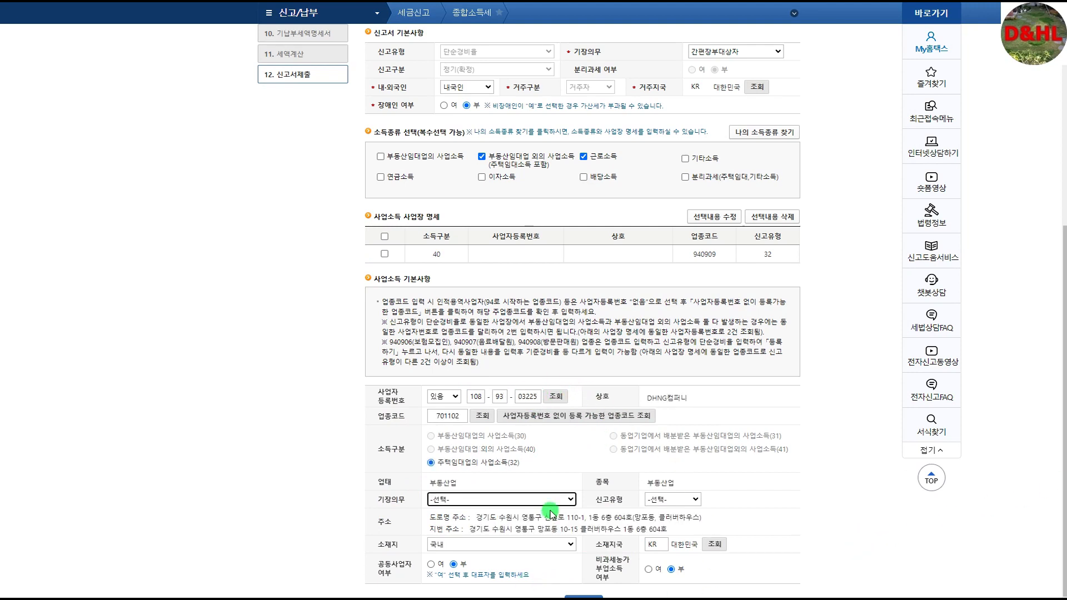
pyautogui.click(567, 499)
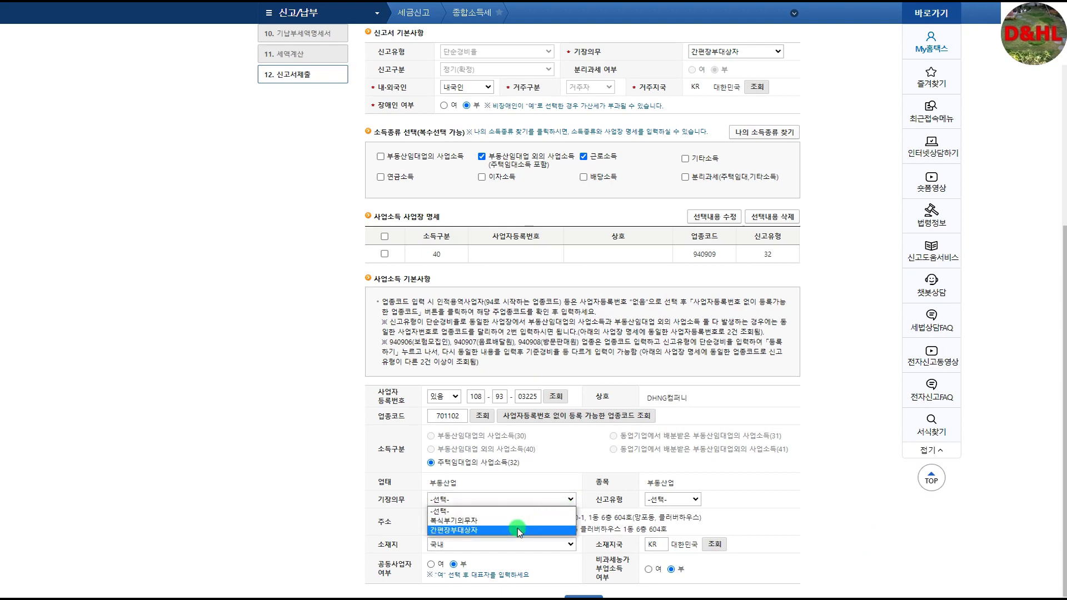
pyautogui.click(533, 530)
pyautogui.click(688, 499)
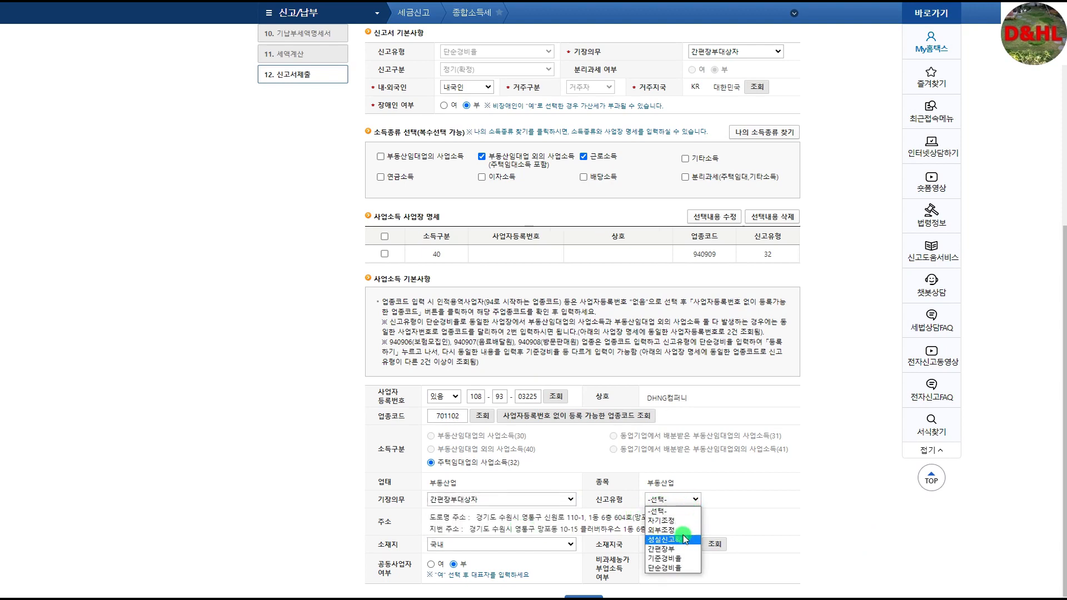
pyautogui.click(679, 567)
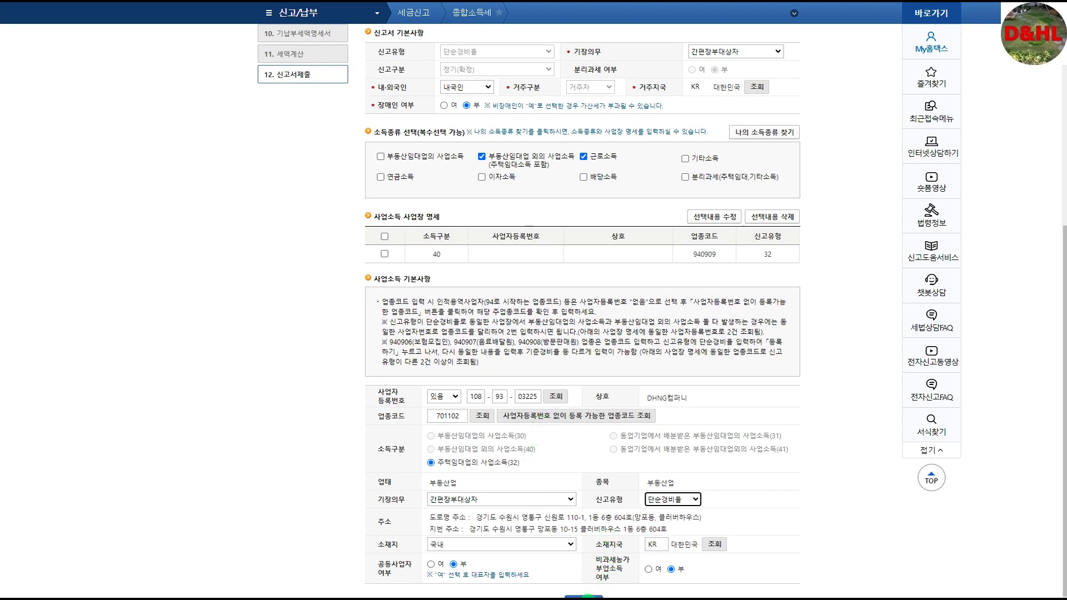
pyautogui.click(583, 596)
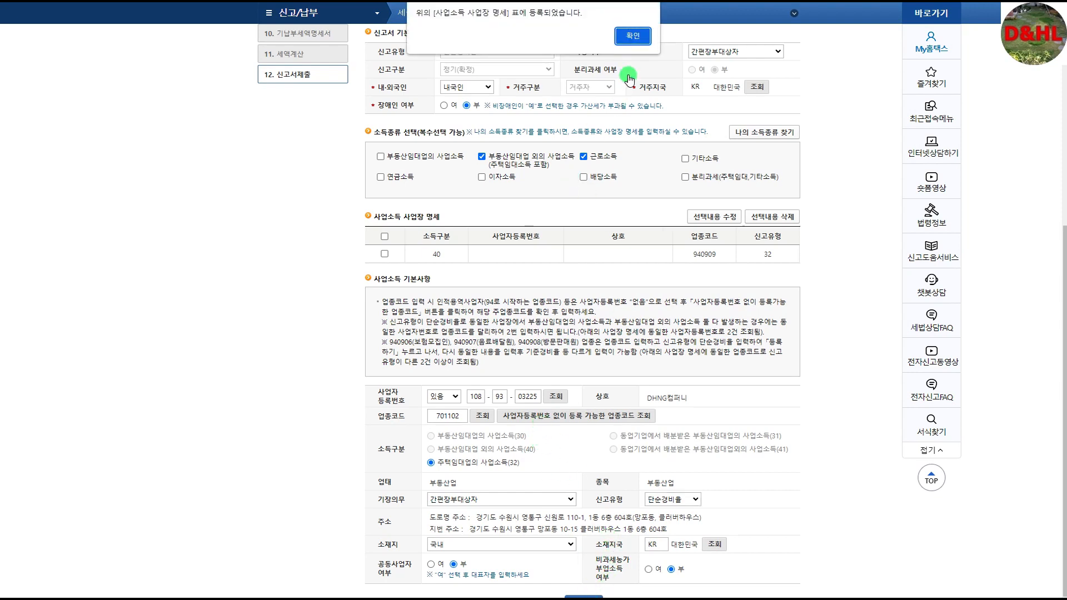
pyautogui.click(625, 36)
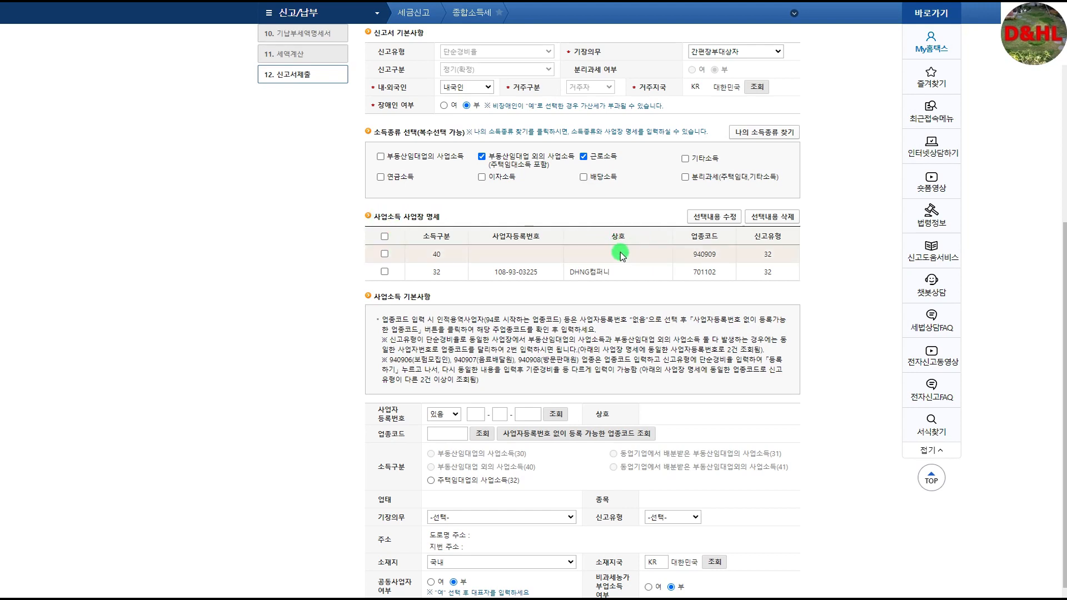
# - Delete the DHNG컴퍼니 entry (701102) from the business income workplace list
pyautogui.click(385, 271)
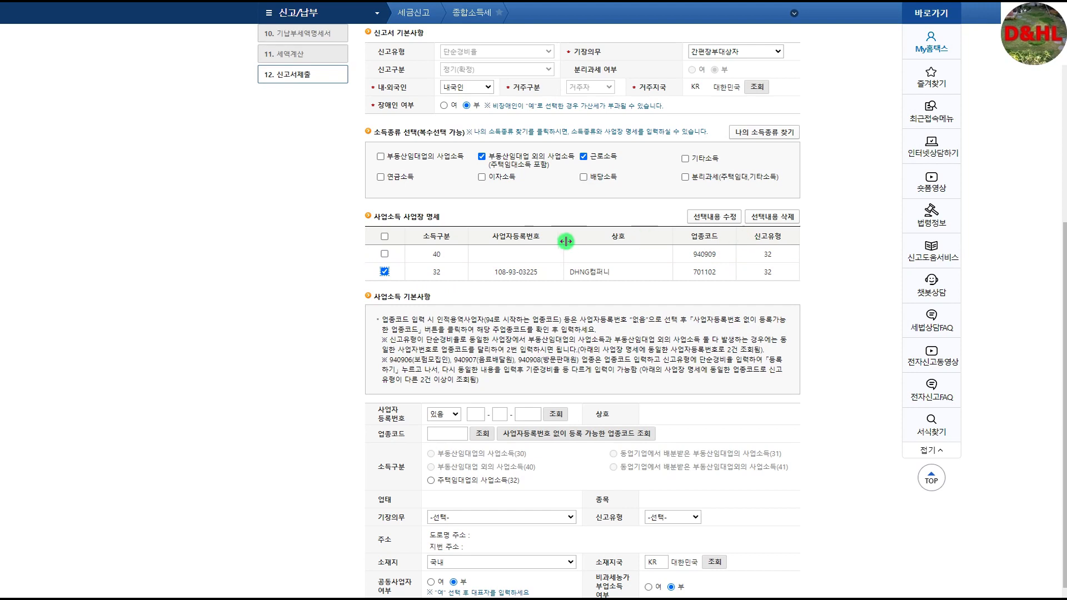
pyautogui.click(766, 221)
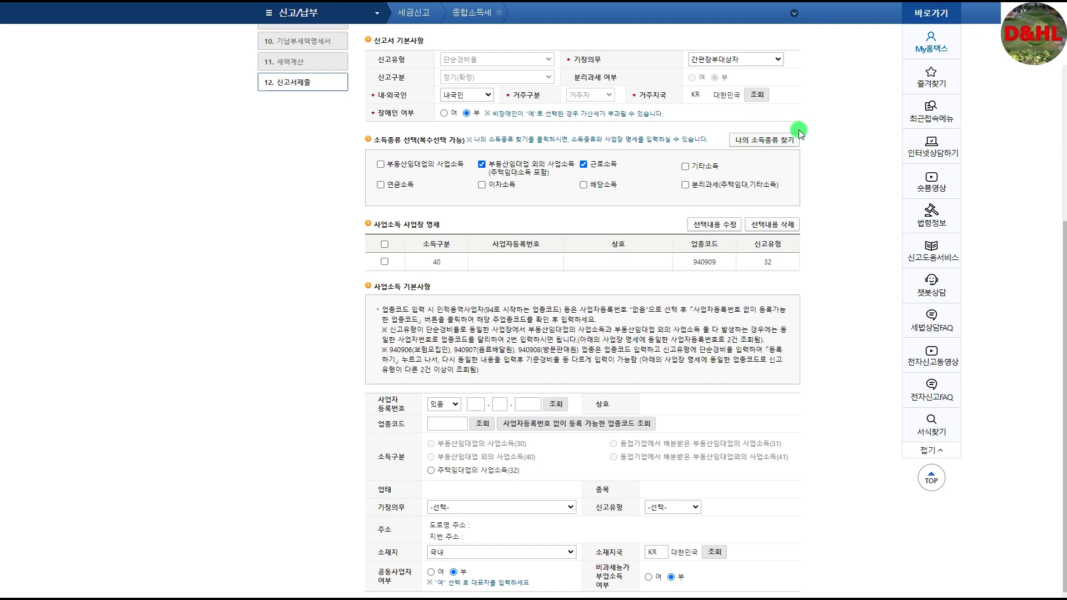
# - Add 분리과세(주택임대,기타소득) to the selected income types, save the basic information and continue to the 단순경비율 사업소득명세서
pyautogui.click(583, 165)
pyautogui.click(584, 164)
pyautogui.click(698, 187)
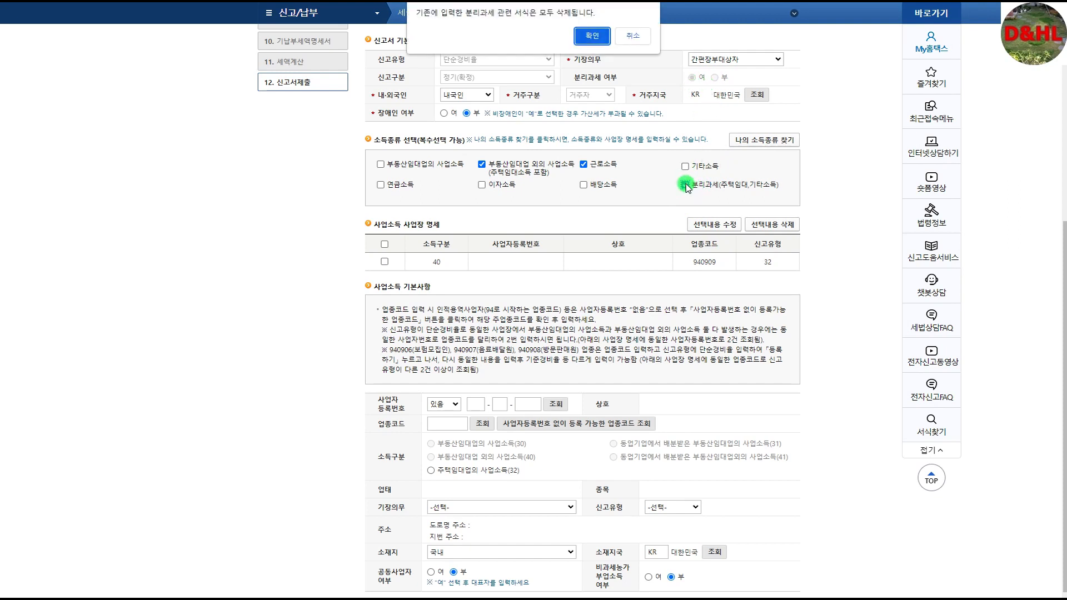
pyautogui.click(592, 36)
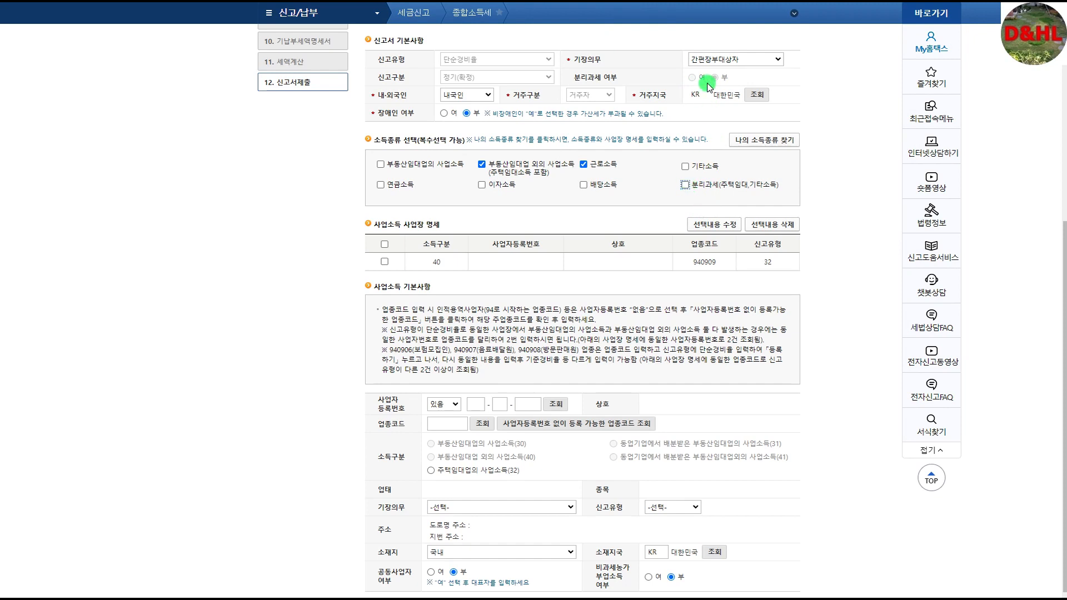
pyautogui.click(684, 185)
pyautogui.scroll(-2, 724, 465)
pyautogui.click(596, 593)
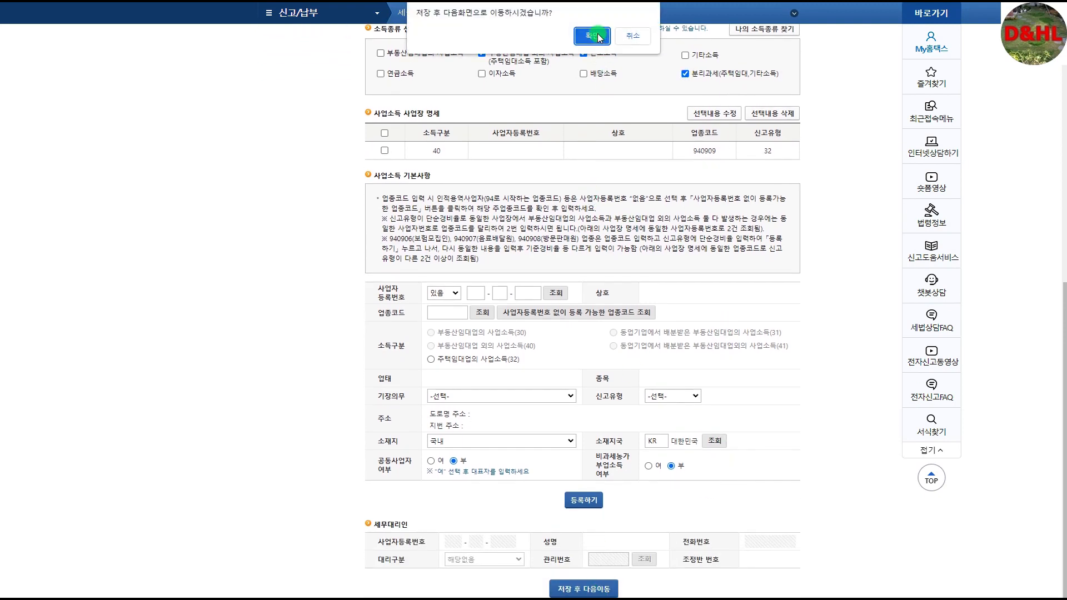
pyautogui.click(592, 36)
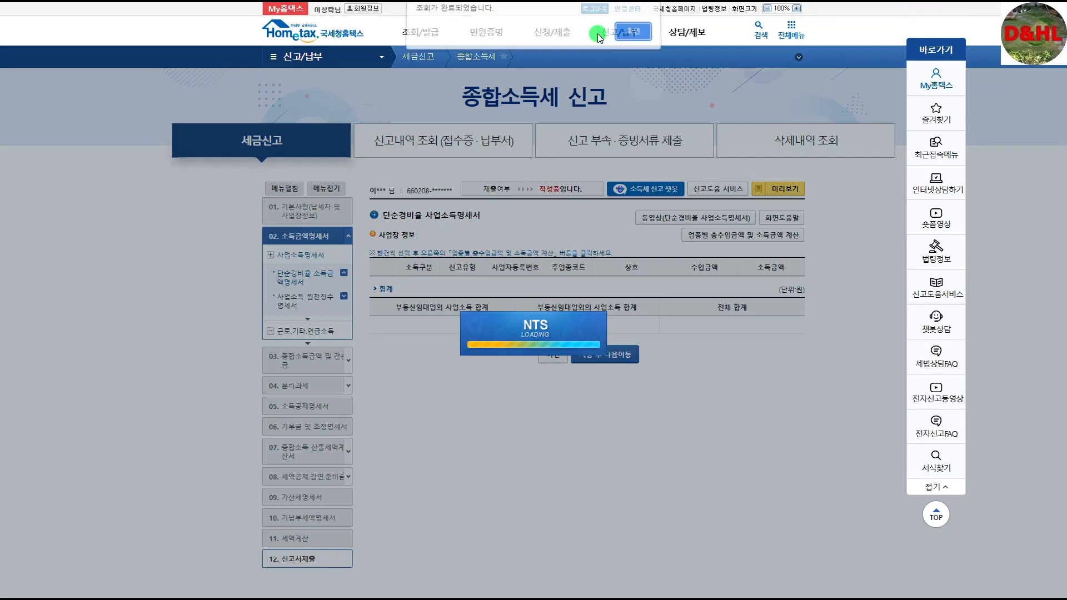
pyautogui.click(633, 35)
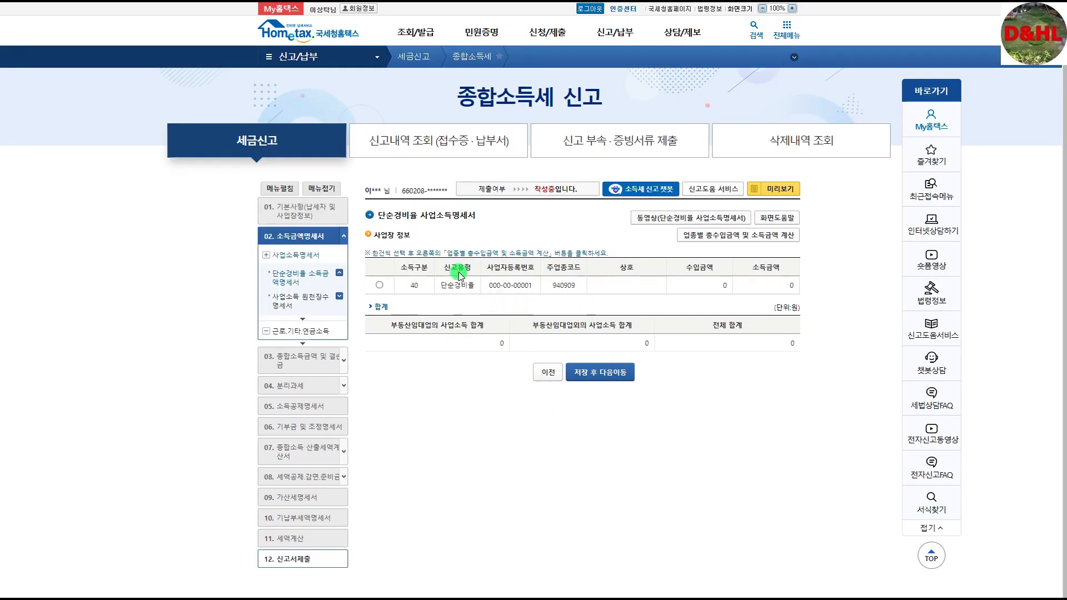
# - Open the revenue and income calculation for the 940909 business and apply the gross revenue of 48,769 supplied by 신고도움서비스
pyautogui.scroll(-1, 509, 231)
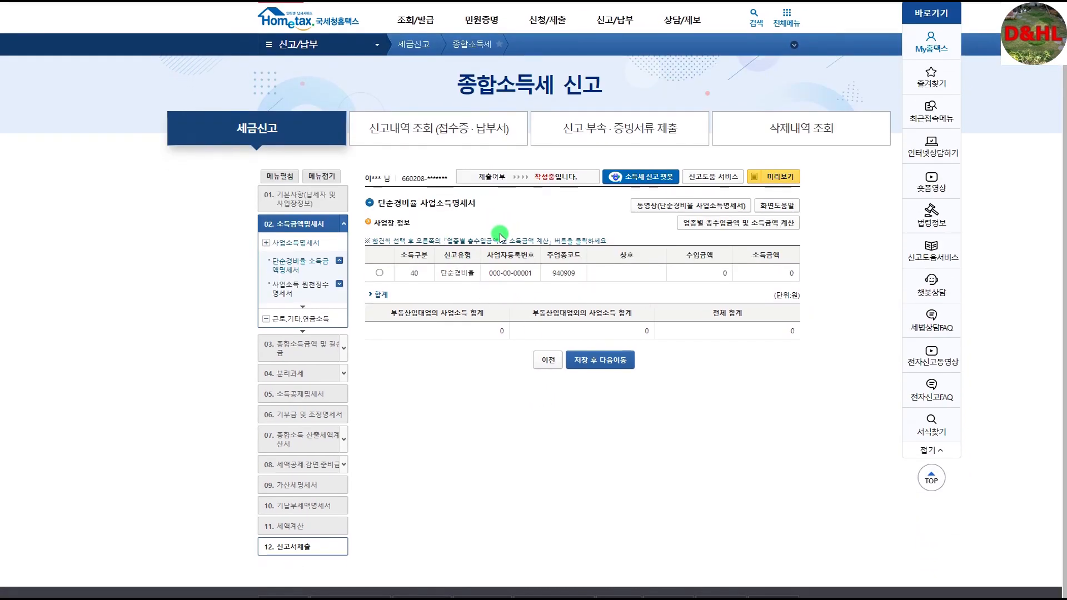
pyautogui.click(379, 273)
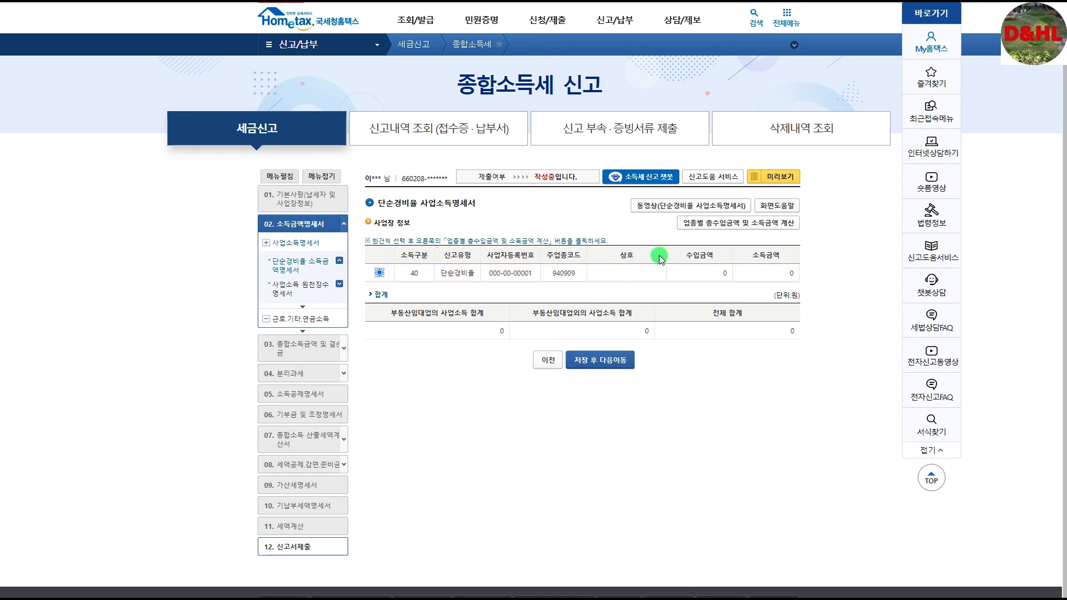
pyautogui.click(732, 227)
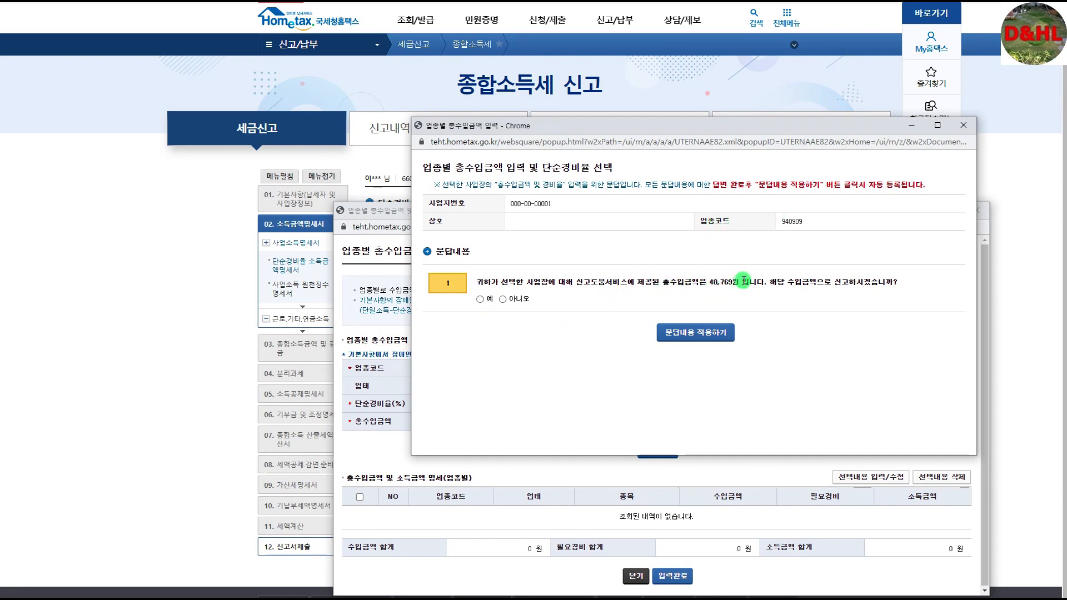
pyautogui.click(482, 300)
pyautogui.click(689, 332)
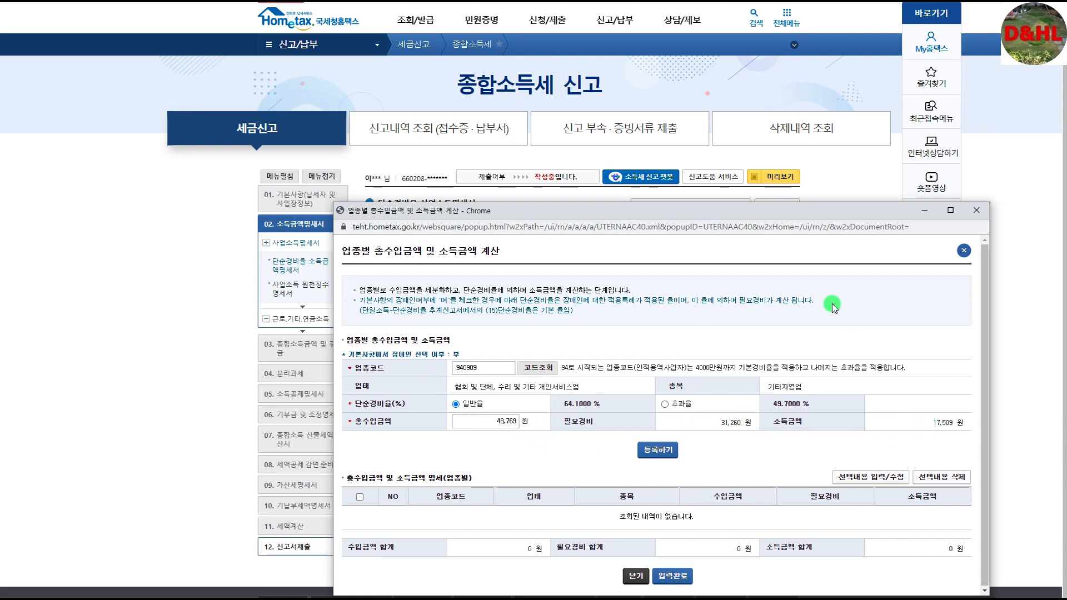
# - Register the 940909 revenue at the general rate (일반율) and save the completed income calculation
pyautogui.moveTo(726, 211); pyautogui.dragTo(688, 160)
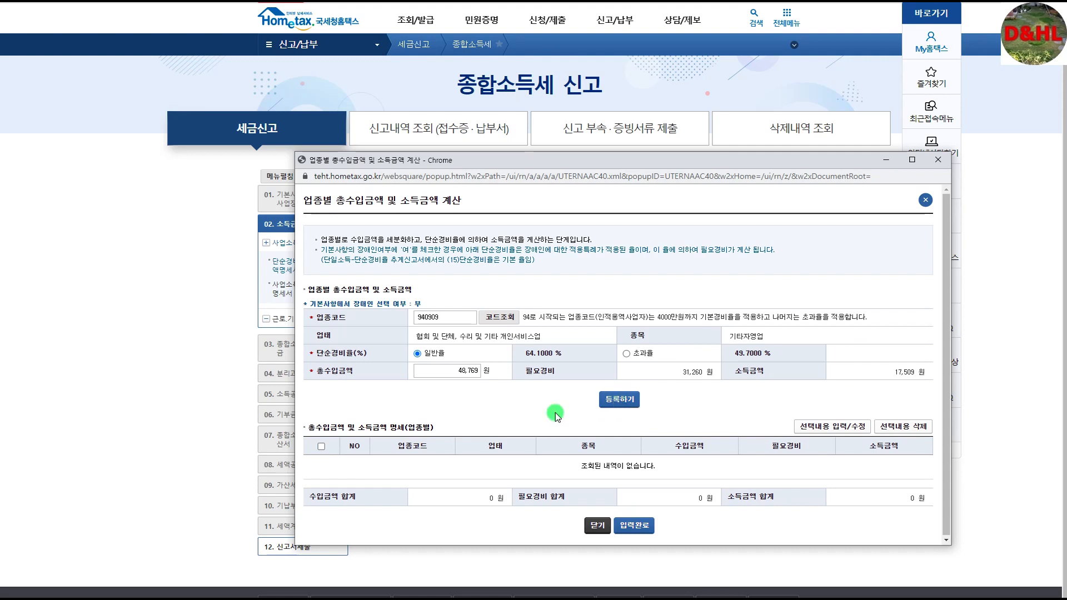
pyautogui.click(612, 400)
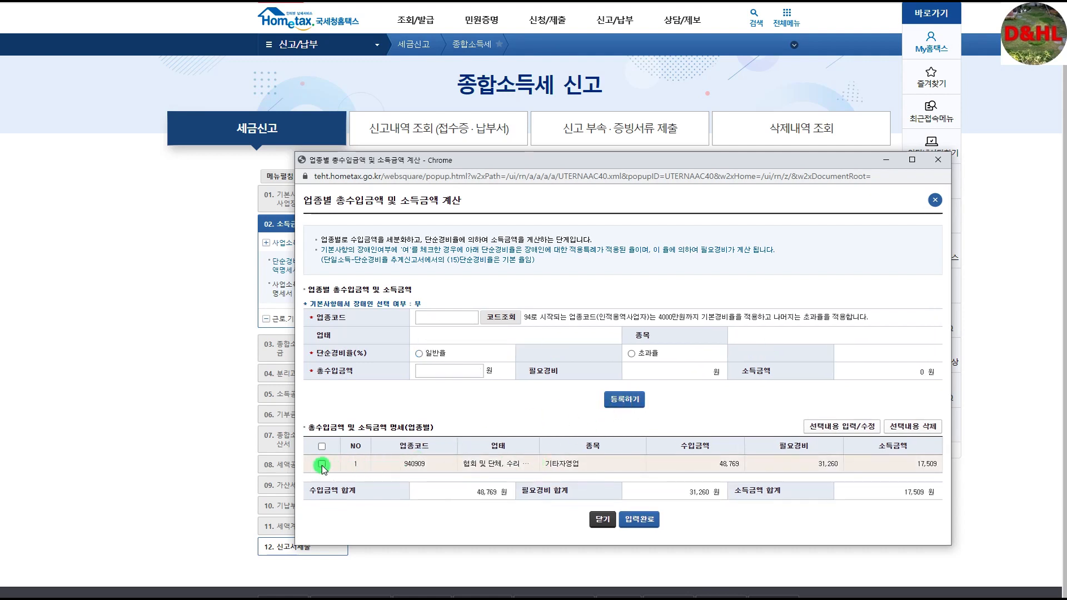
pyautogui.click(322, 465)
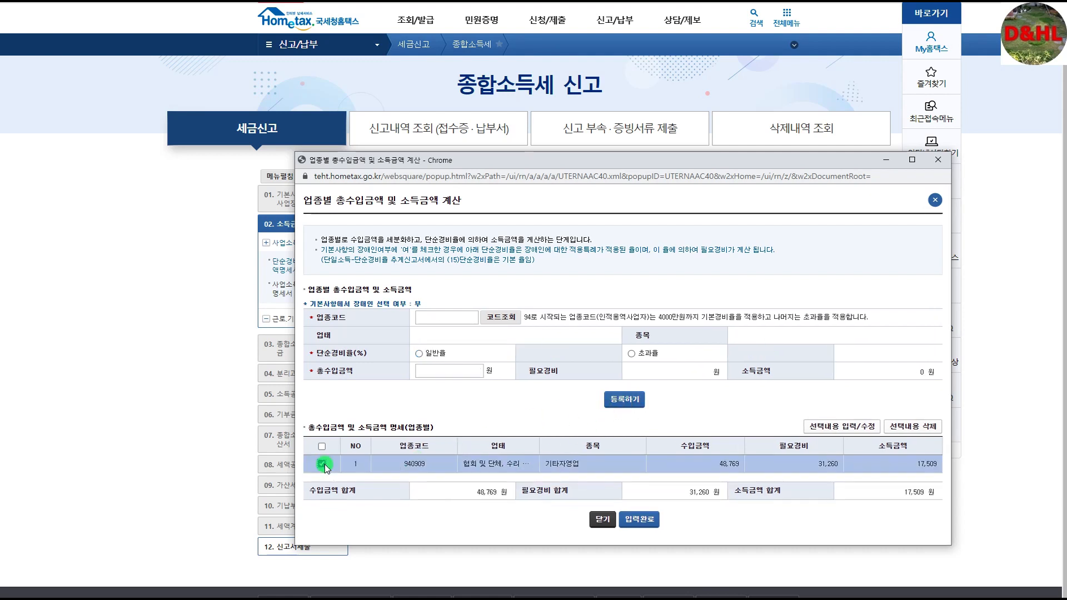
pyautogui.click(641, 520)
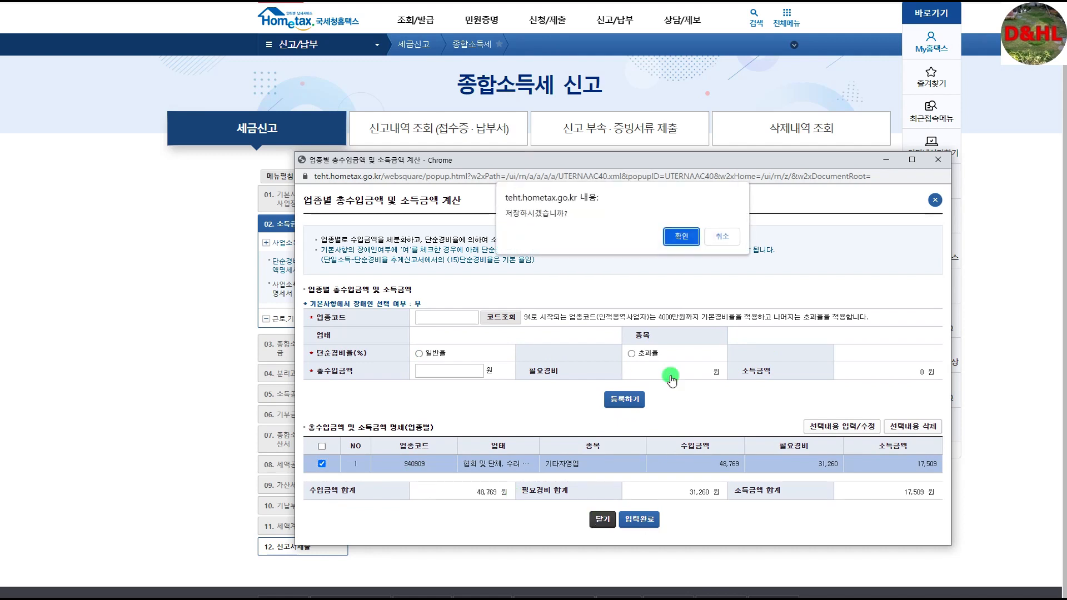
pyautogui.click(681, 236)
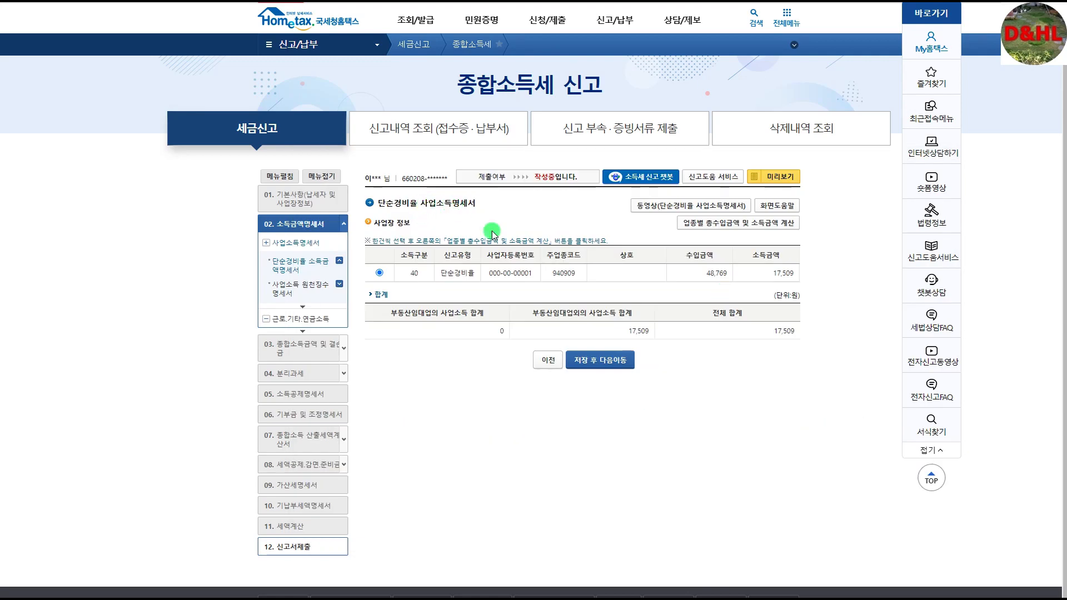
# - Save the 단순경비율 사업소득명세서 and the business income withholding statement, continuing to the 근로·기타(종교인)·연금소득 명세서
pyautogui.click(609, 365)
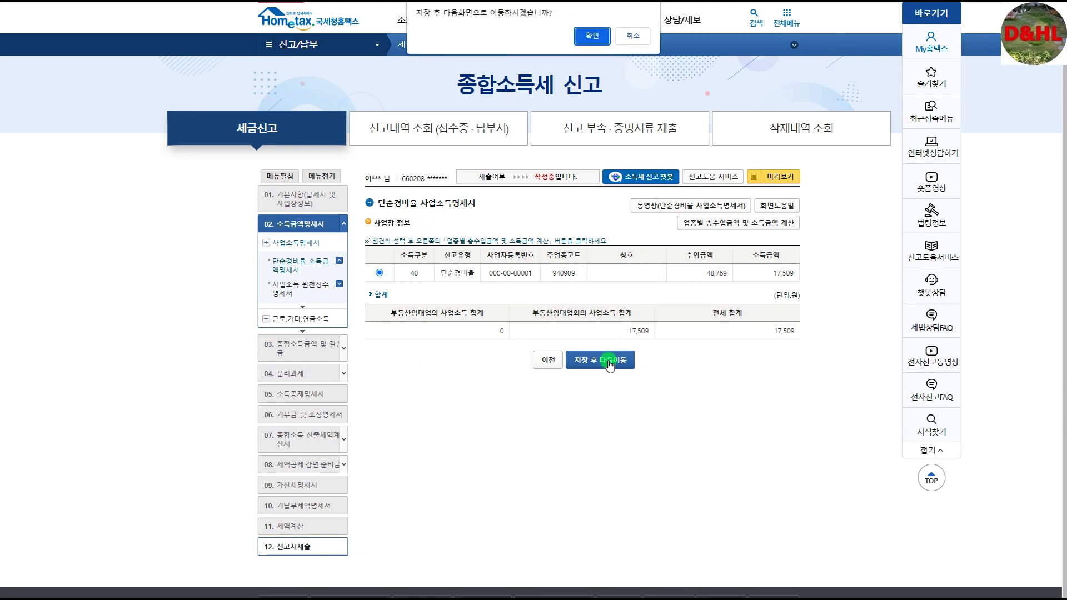
pyautogui.click(579, 33)
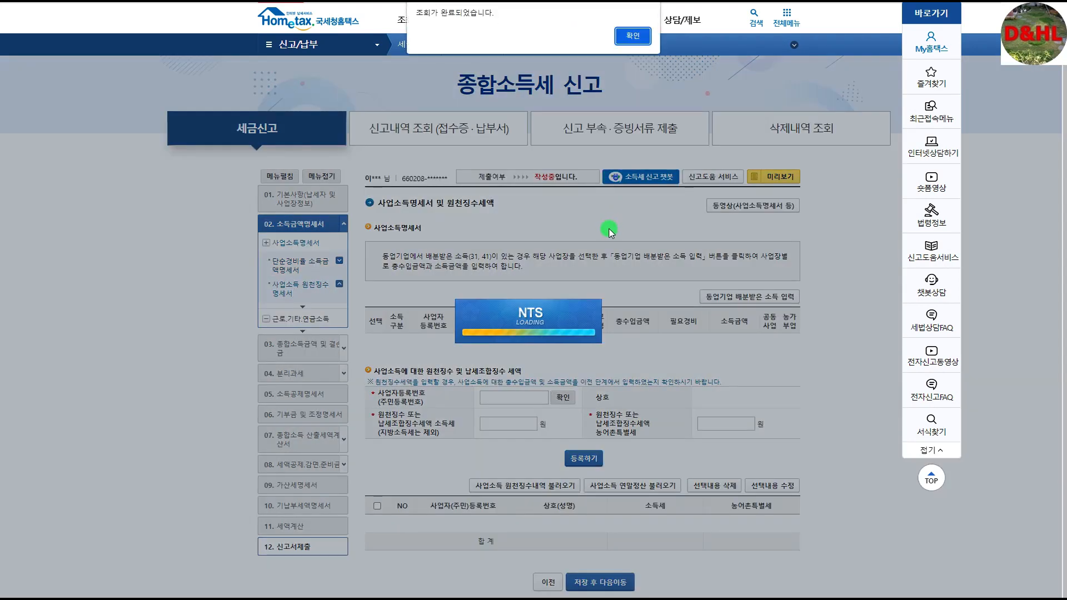
pyautogui.click(633, 36)
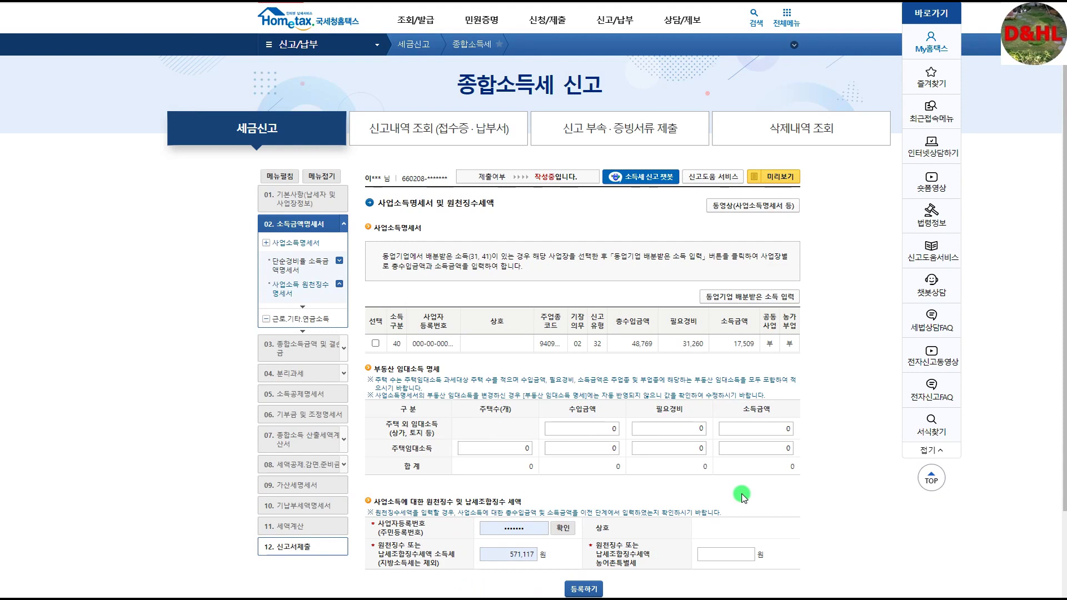
pyautogui.scroll(-2, 741, 496)
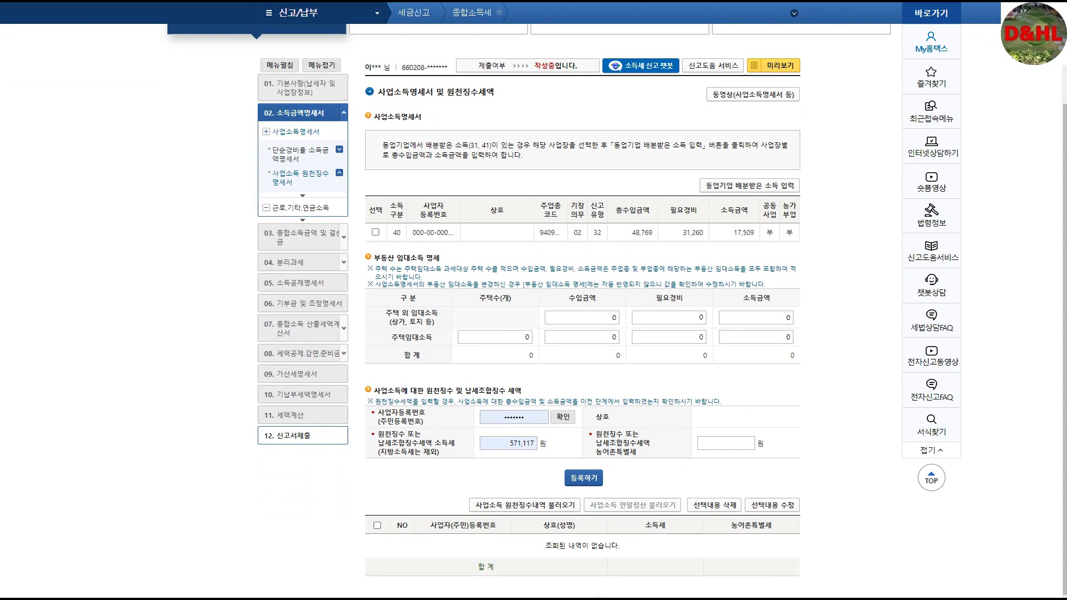
pyautogui.click(598, 599)
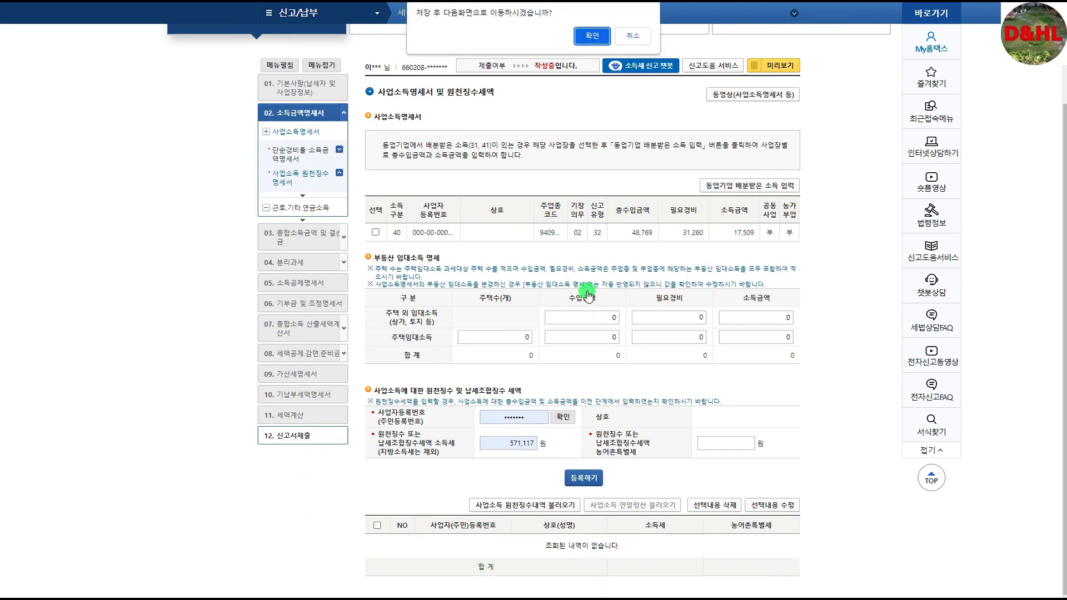
pyautogui.click(590, 38)
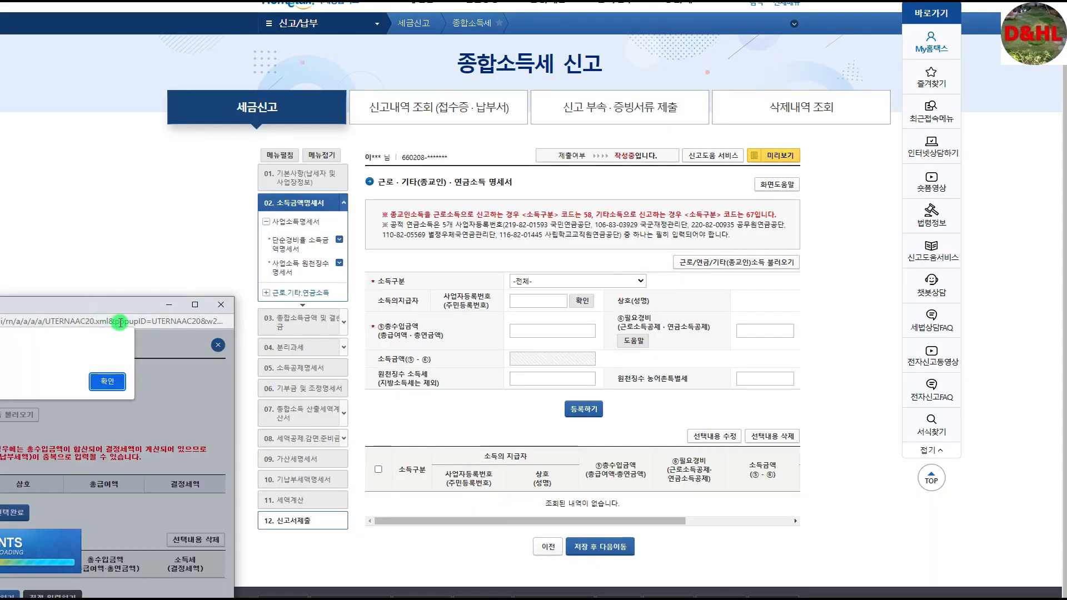
# - Load the earned income data and complete the selection of the main workplace (주(현)) record
pyautogui.moveTo(111, 303); pyautogui.dragTo(601, 149)
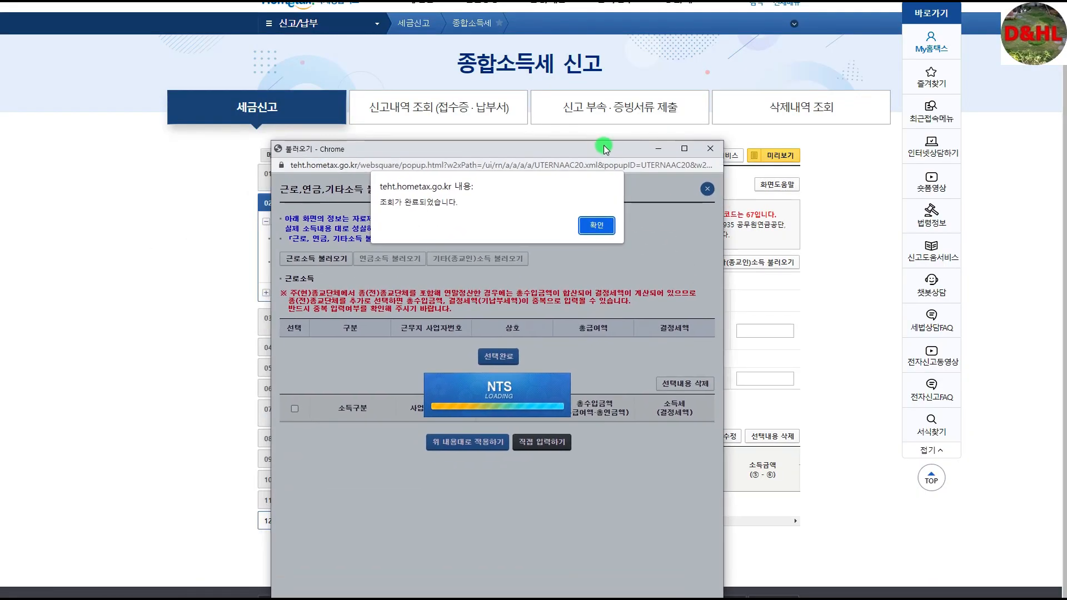
pyautogui.click(608, 223)
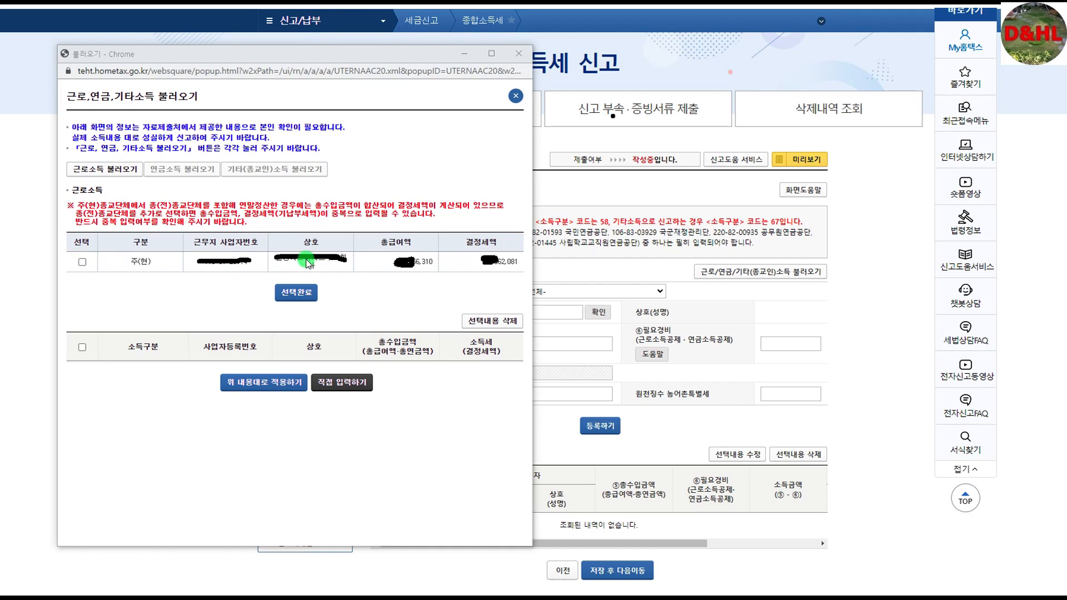
pyautogui.click(303, 298)
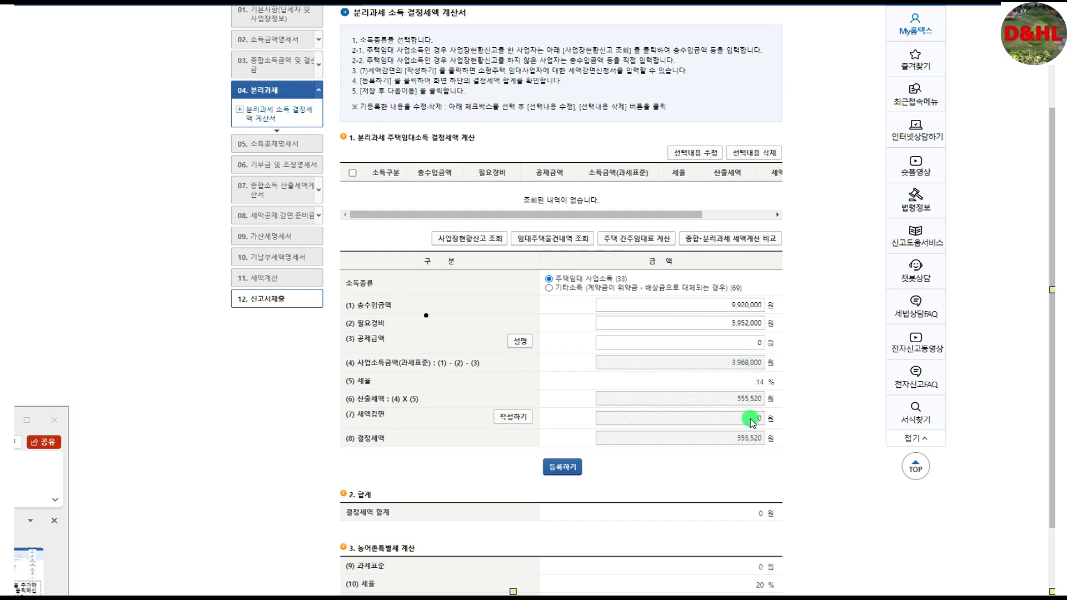
# - Register the separately taxed 주택임대 사업소득 (33) with 총수입금액 9,920,000, 필요경비 5,952,000 and 공제금액 0
pyautogui.click(561, 467)
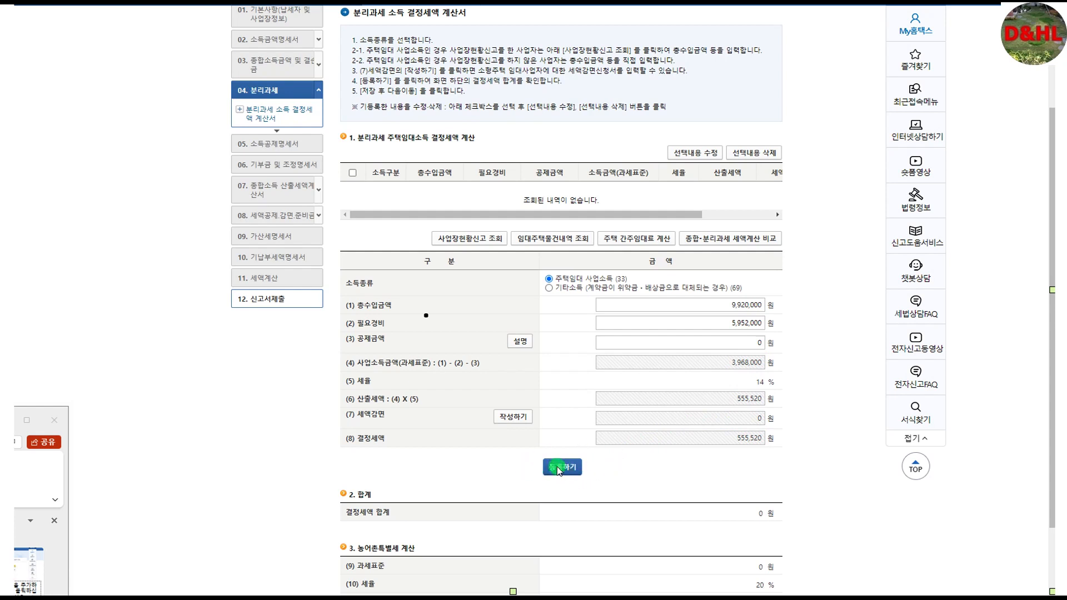